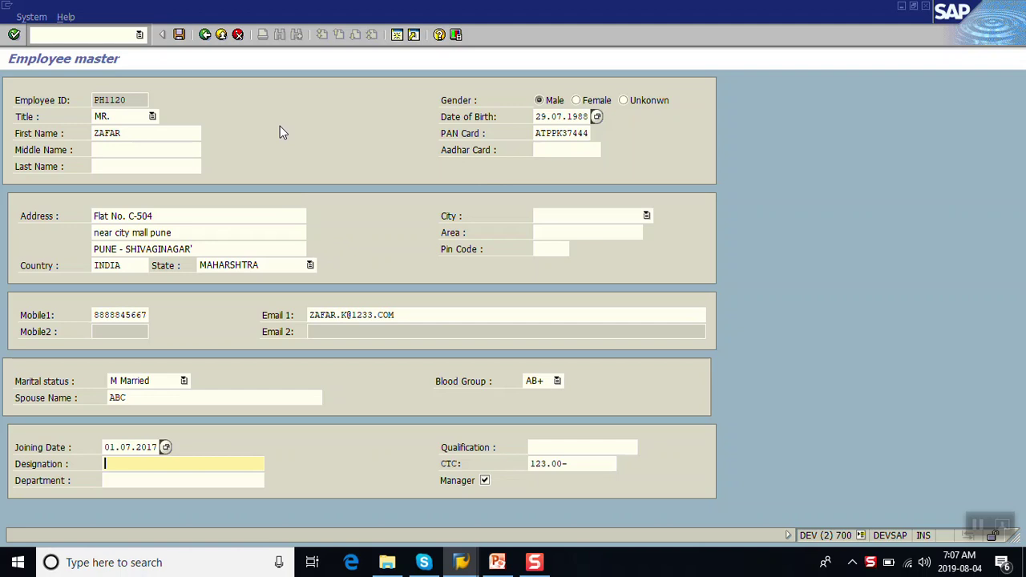
- View the Change Log Object slide in PowerPoint, and examine the change number, date and user name columns of table CDHDR in SAP
{"action": "left_click", "coordinate": [462, 569]}
{"action": "left_click", "coordinate": [507, 566]}
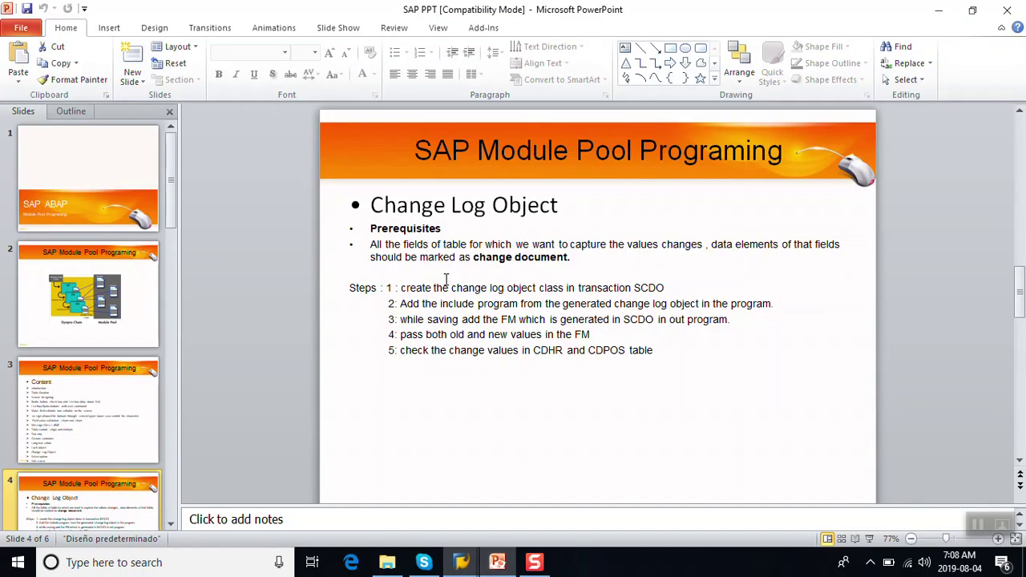
{"action": "left_click", "coordinate": [462, 565]}
{"action": "left_click", "coordinate": [584, 502]}
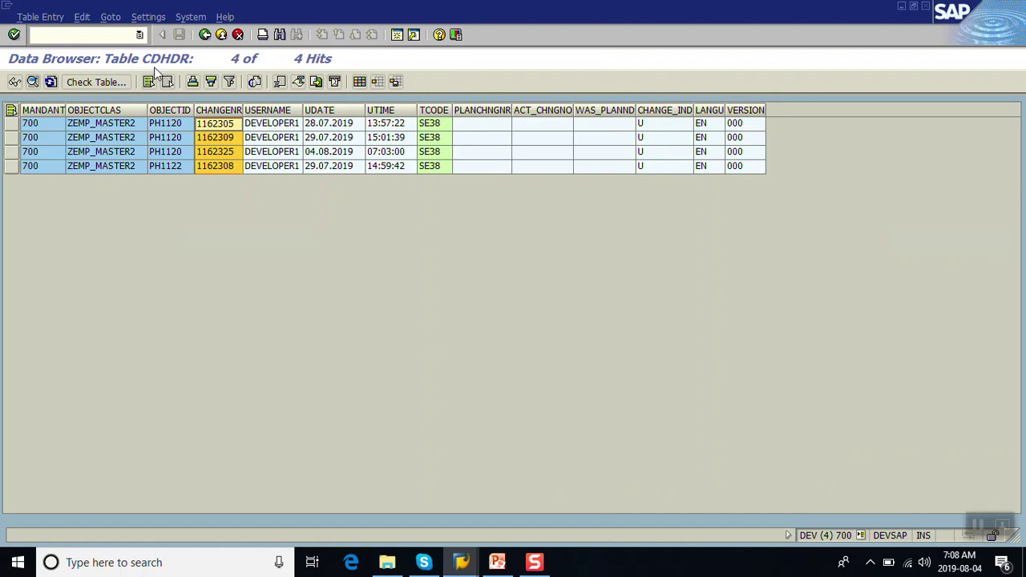
{"action": "left_click", "coordinate": [228, 136]}
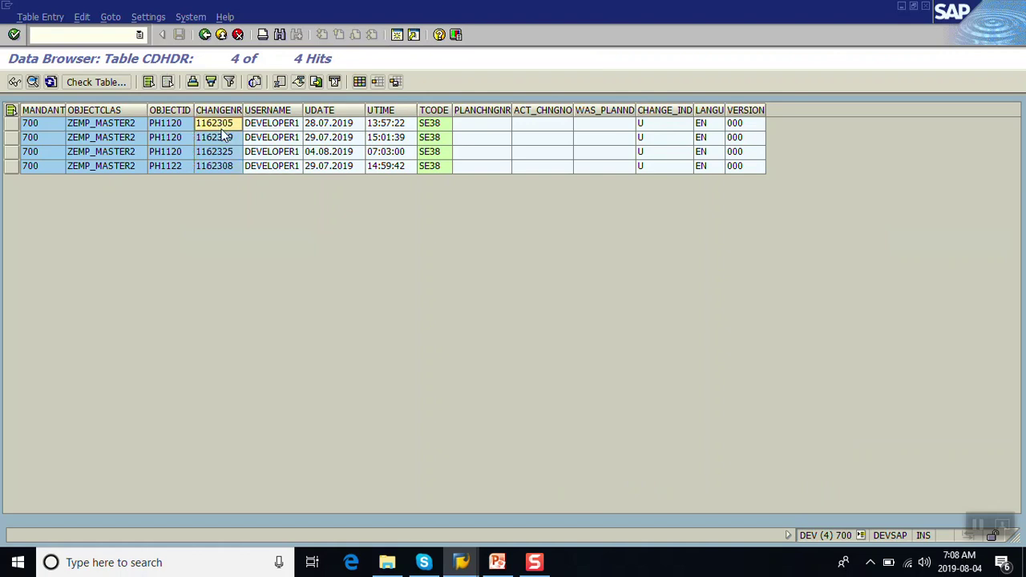
{"action": "left_click", "coordinate": [315, 127]}
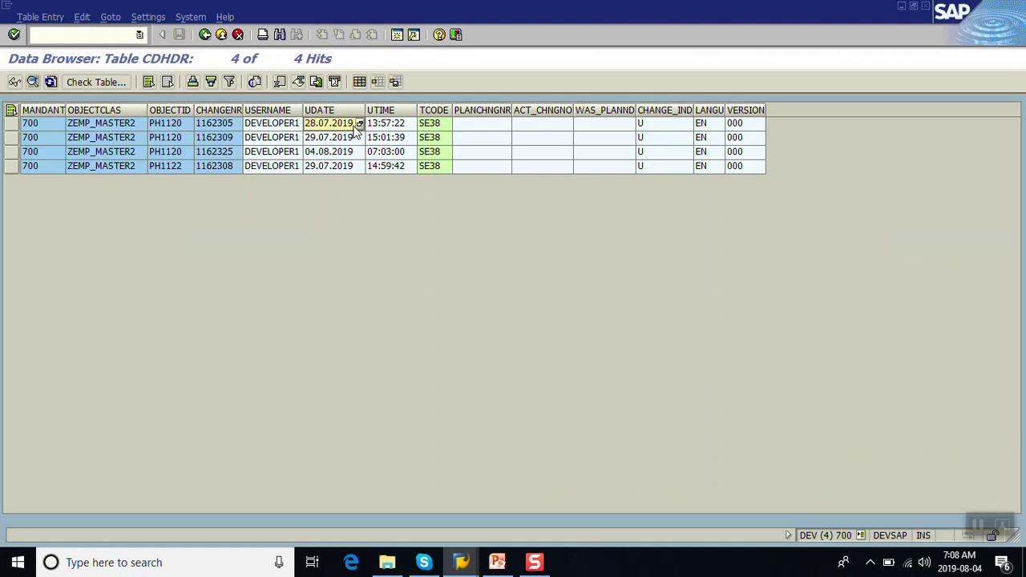
{"action": "left_click", "coordinate": [276, 130]}
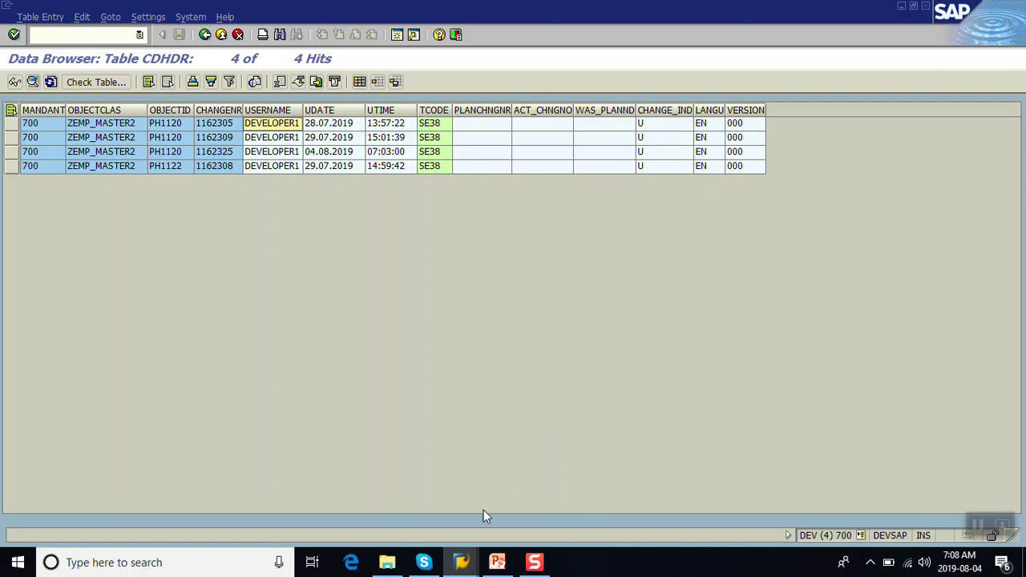
- Examine the DOB and MARITAL_STATUS entries in the FNAME column of table CDPOS
{"action": "mouse_move", "coordinate": [462, 561]}
{"action": "left_click", "coordinate": [719, 486]}
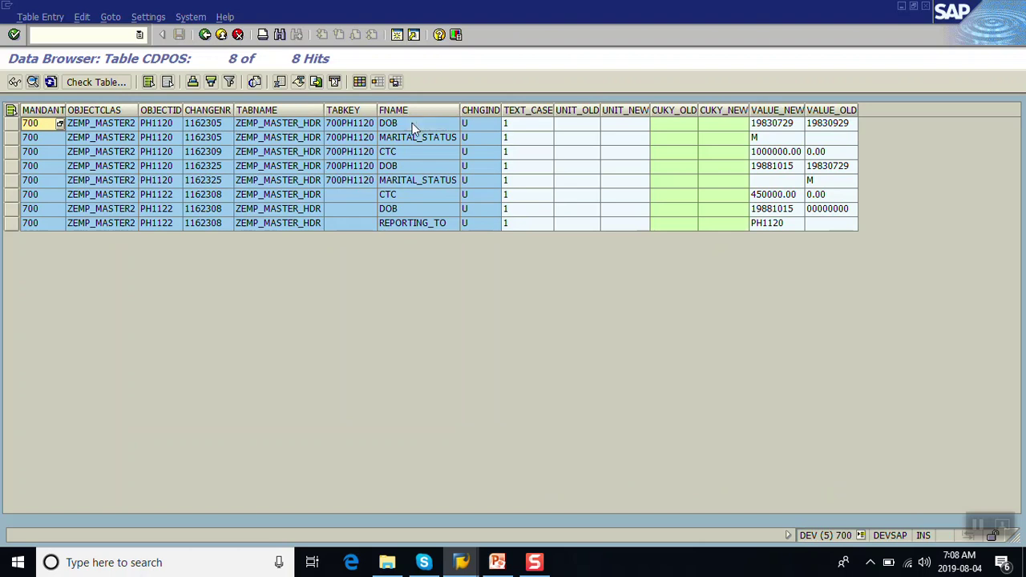
{"action": "left_click", "coordinate": [409, 123]}
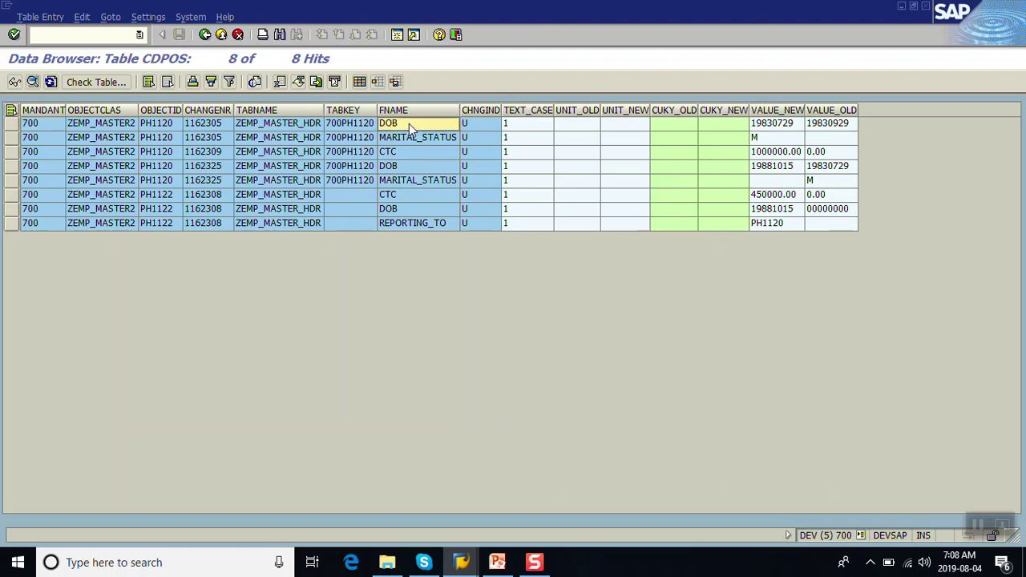
{"action": "left_click", "coordinate": [413, 138]}
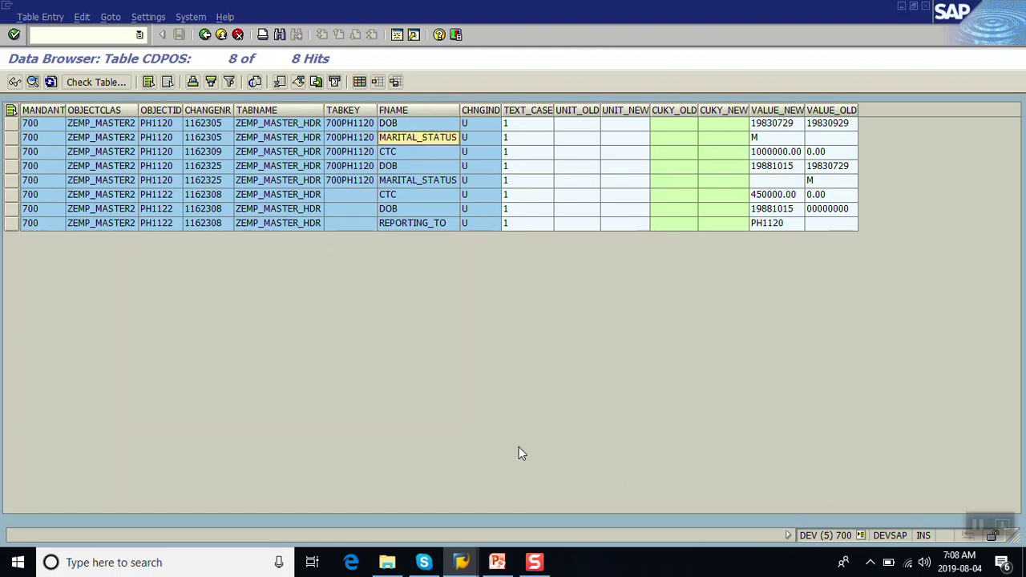
- Switch to PowerPoint and highlight "data elements of that fields" and "change document" in the Change Log Object prerequisites
{"action": "left_click", "coordinate": [498, 563]}
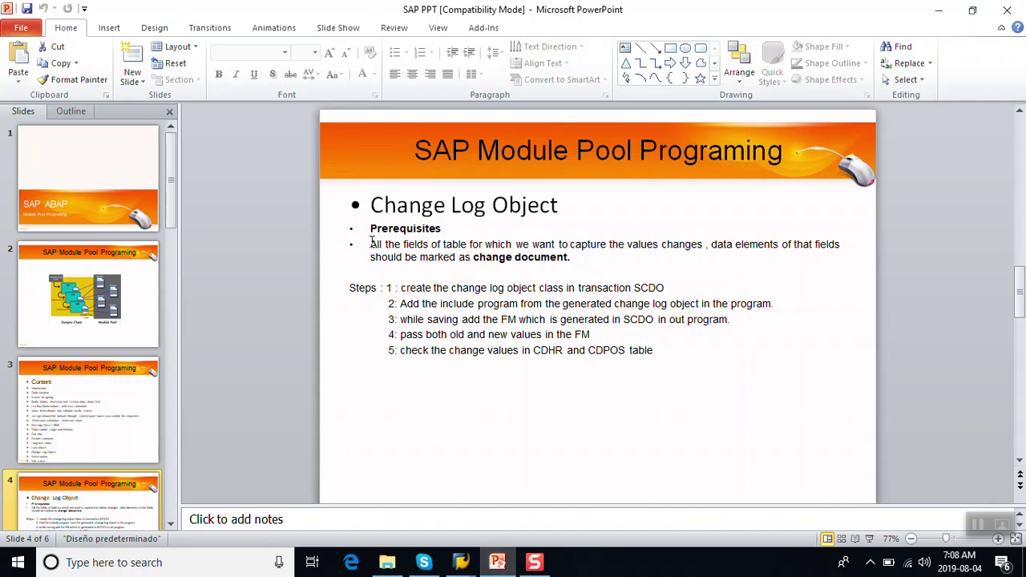
{"action": "left_click", "coordinate": [451, 228]}
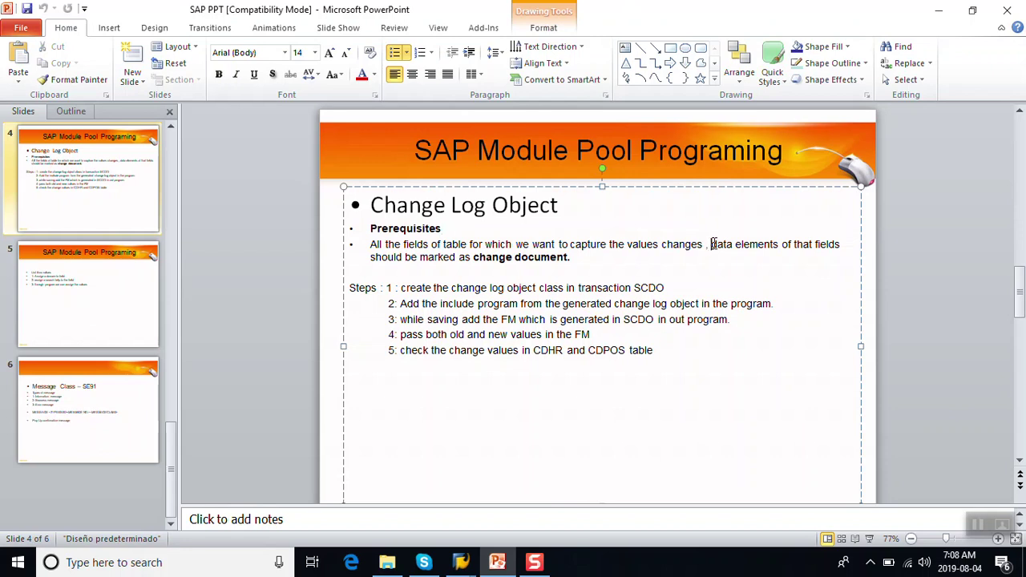
{"action": "left_click_drag", "start_coordinate": [710, 244], "coordinate": [843, 245]}
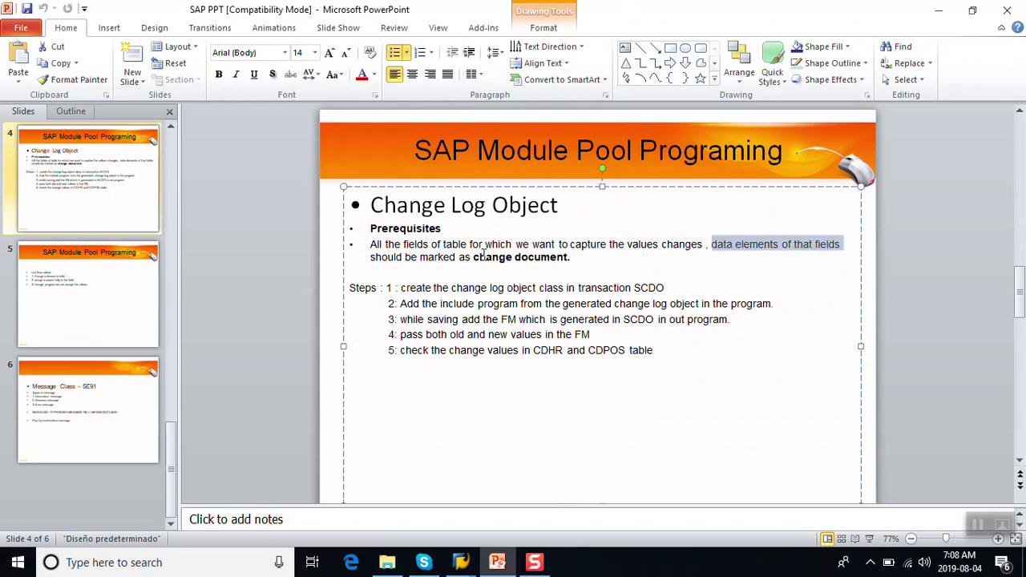
{"action": "left_click_drag", "start_coordinate": [474, 257], "coordinate": [568, 256]}
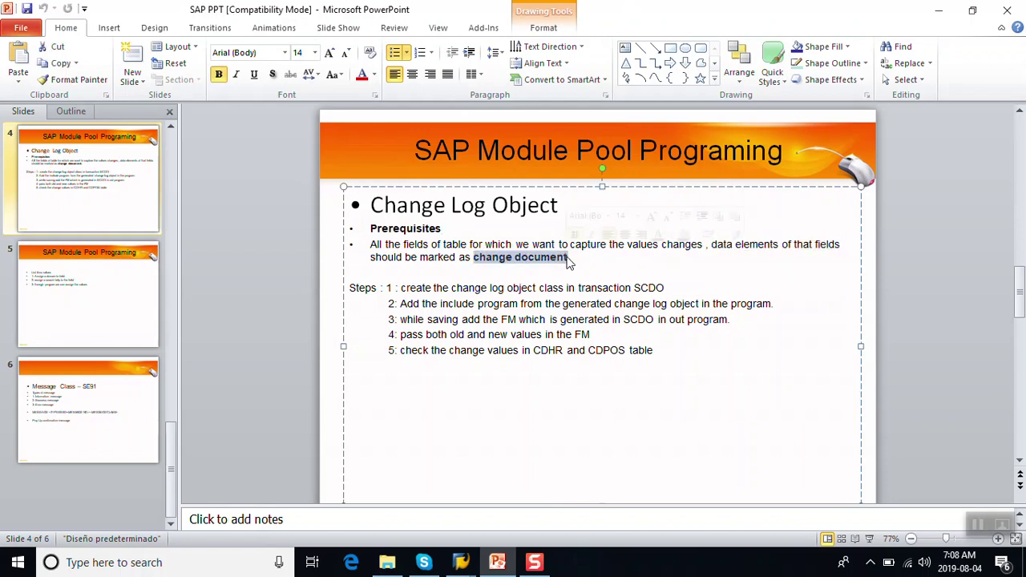
{"action": "left_click", "coordinate": [574, 258]}
{"action": "type", "text": "."}
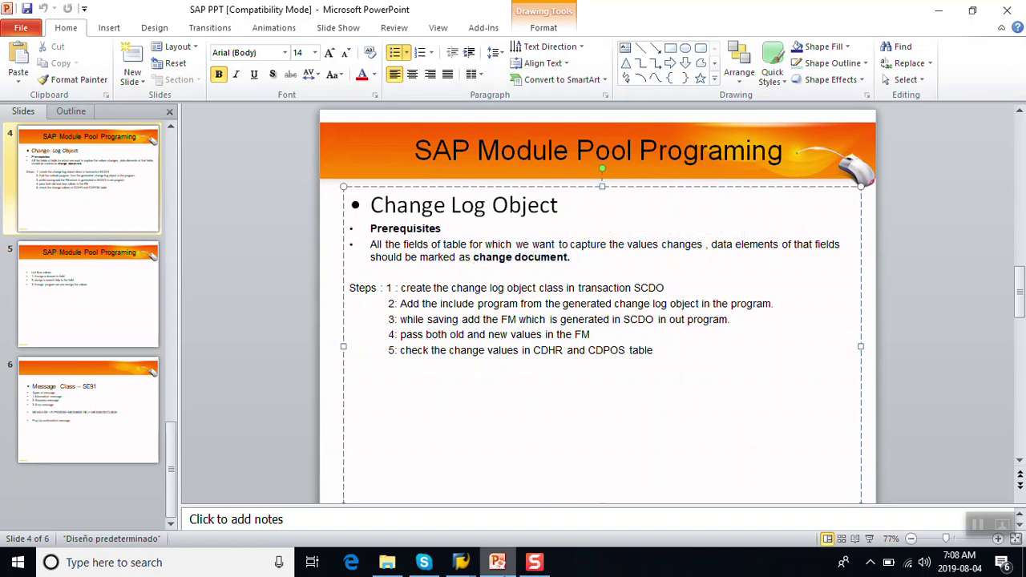
- Switch to SAP, leave the open Employee master record and bring up the ZEMP_MASTER_HDR table definition
{"action": "left_click", "coordinate": [476, 568]}
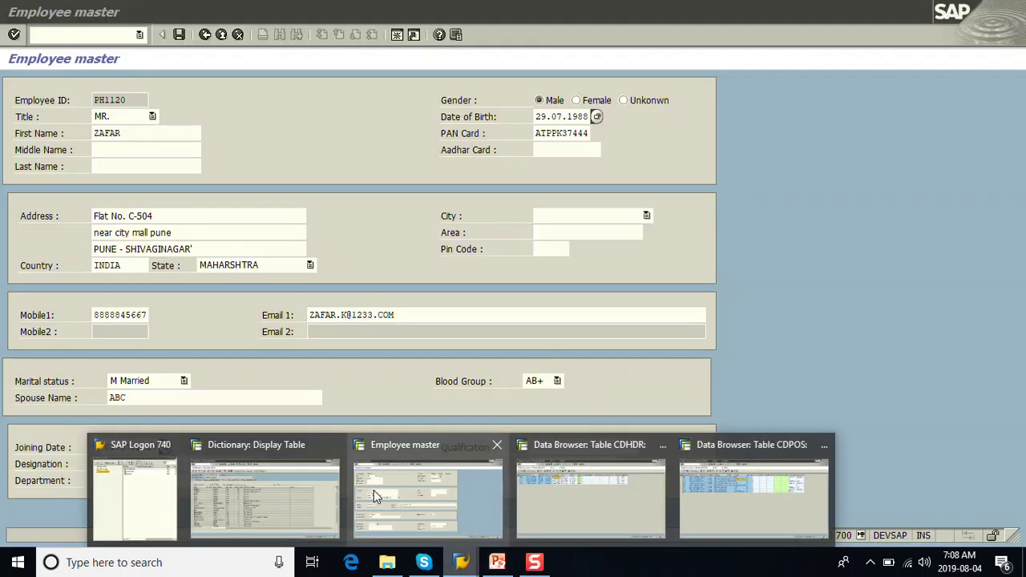
{"action": "left_click", "coordinate": [377, 497]}
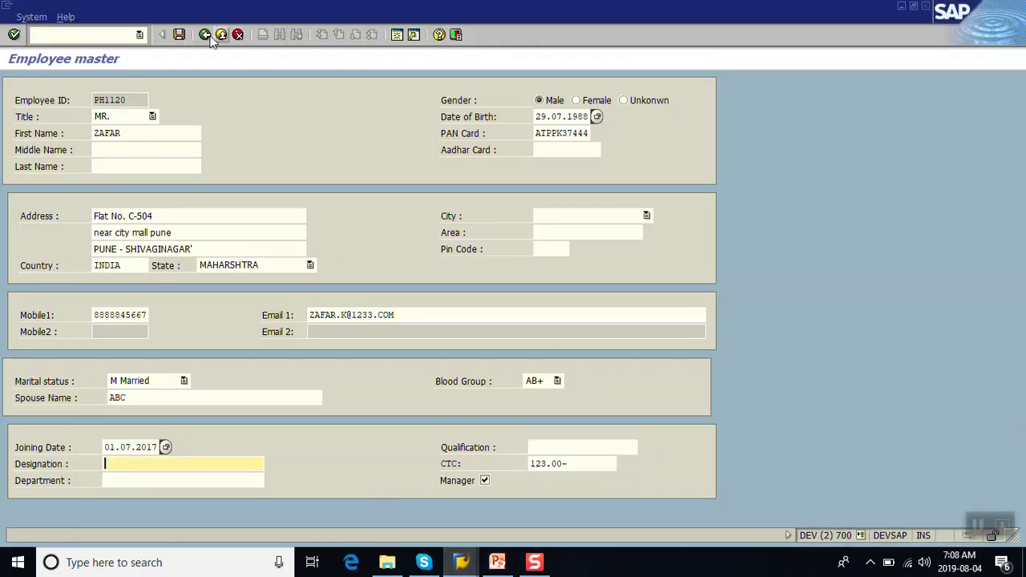
{"action": "left_click", "coordinate": [205, 35]}
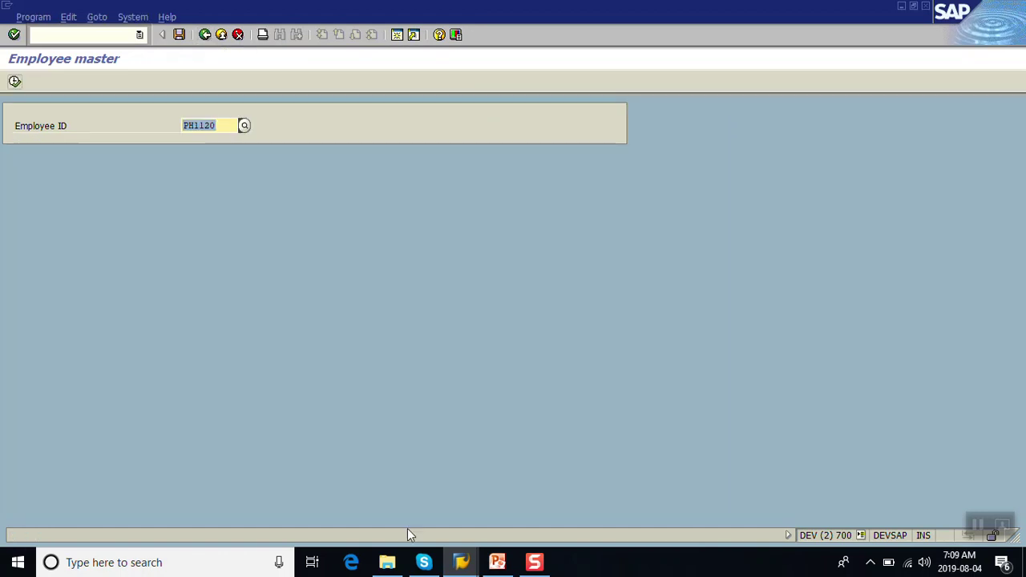
{"action": "left_click", "coordinate": [465, 562]}
{"action": "left_click", "coordinate": [322, 492]}
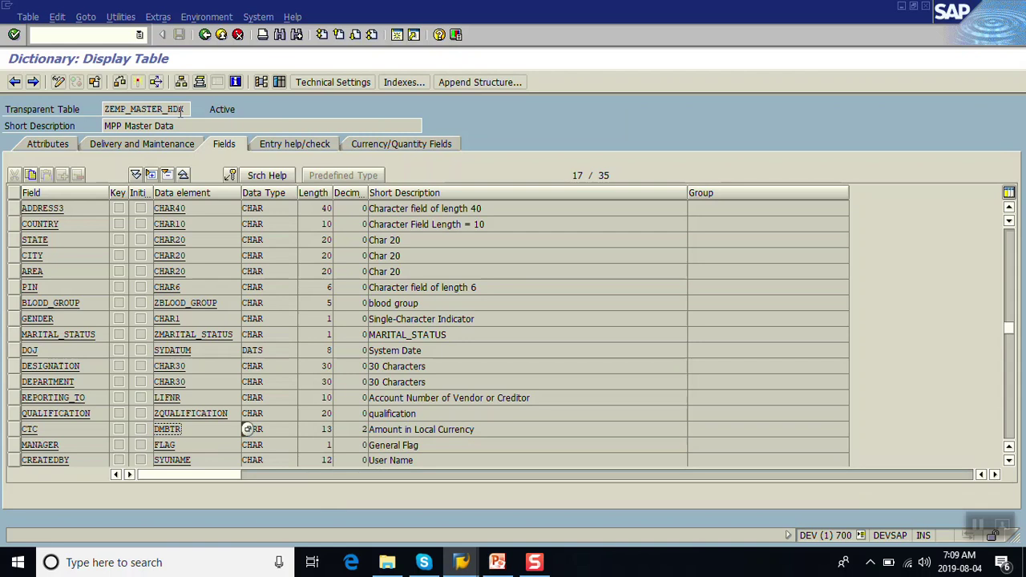
- Highlight "data elements of that fields" on the PowerPoint slide and return to the ZEMP_MASTER_HDR table definition in SAP
{"action": "left_click", "coordinate": [497, 562]}
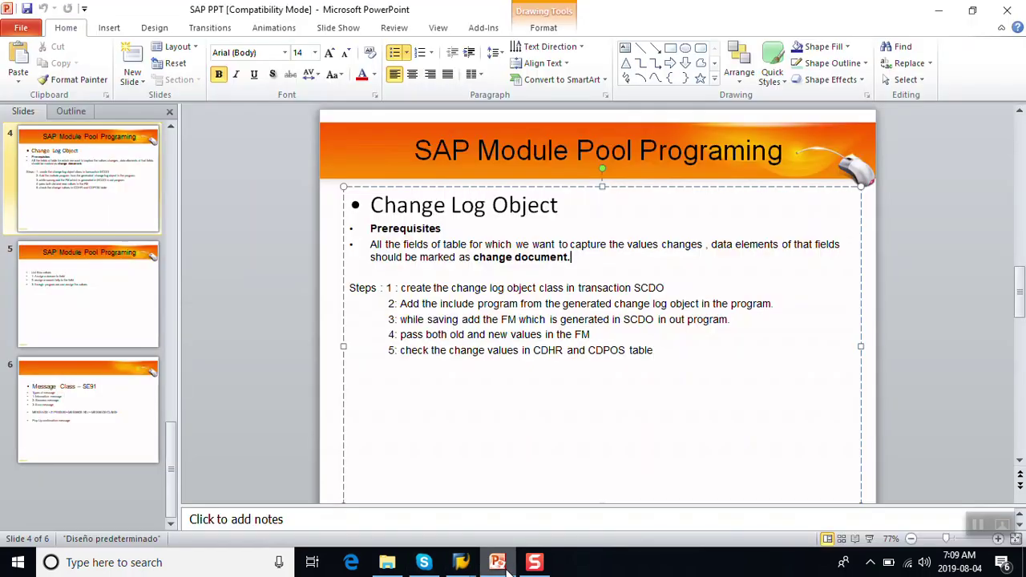
{"action": "left_click_drag", "start_coordinate": [712, 245], "coordinate": [838, 246]}
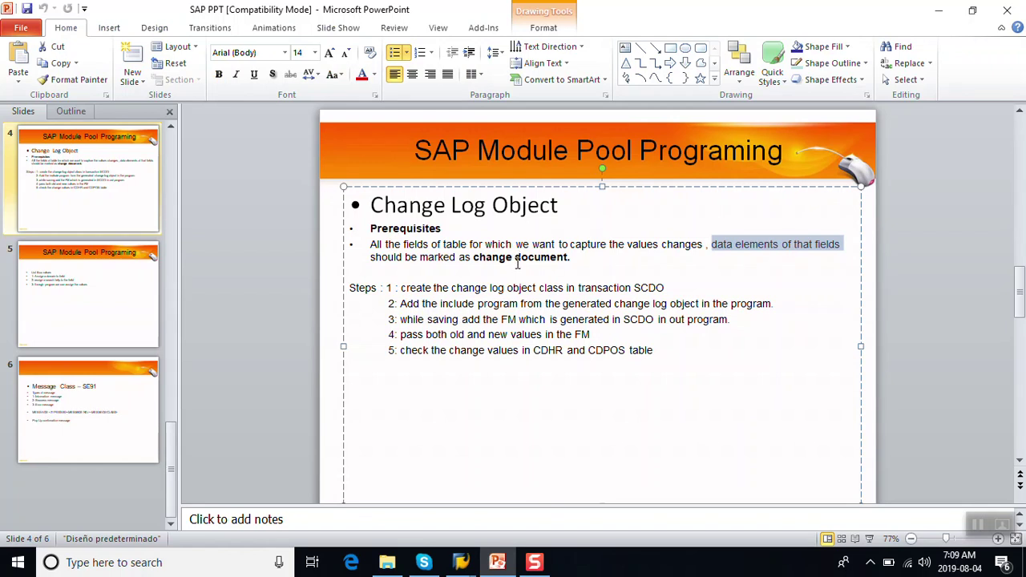
{"action": "mouse_move", "coordinate": [462, 566]}
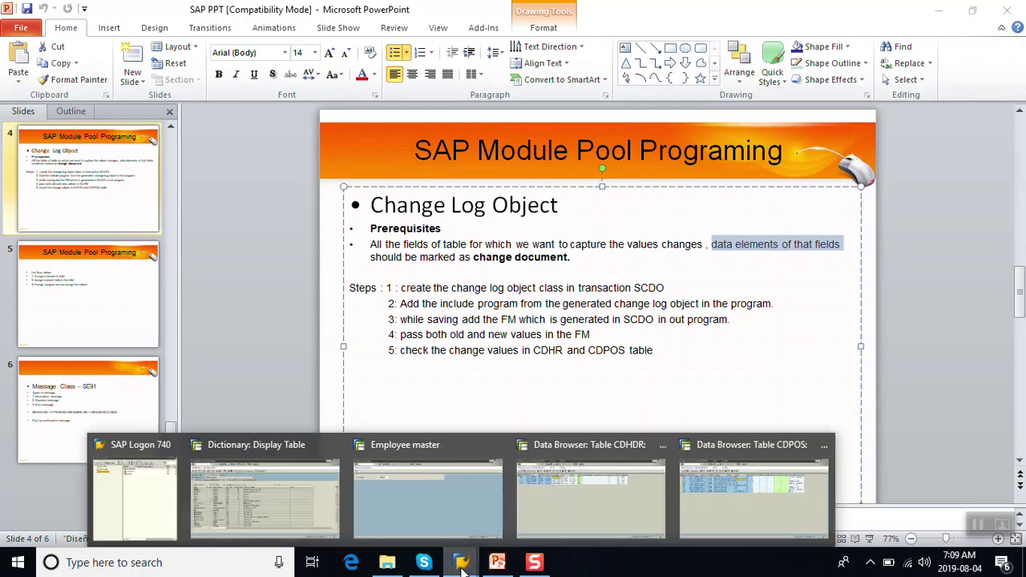
{"action": "left_click", "coordinate": [251, 497]}
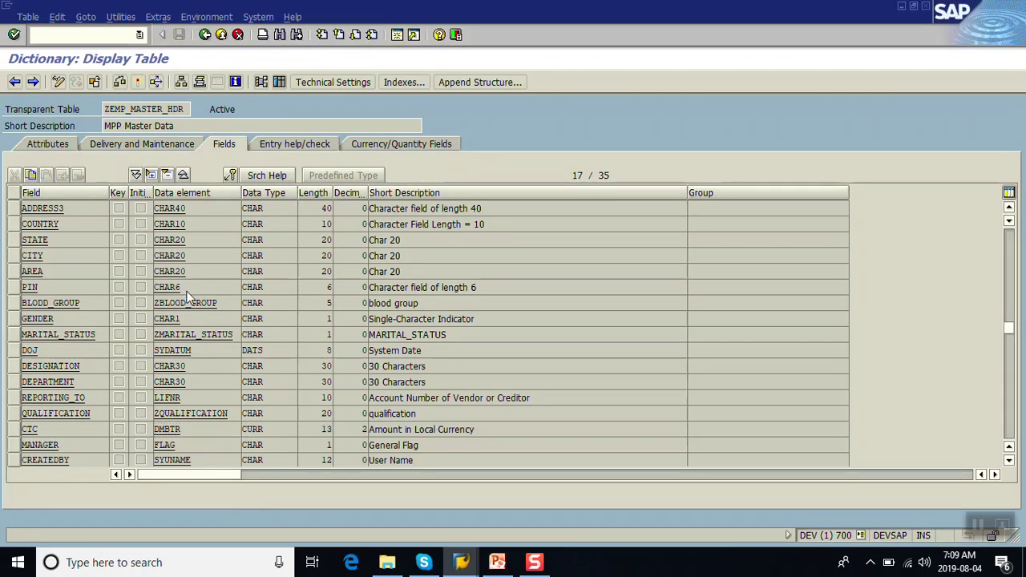
- Check the Change Document setting in the further characteristics of the DOB field's data element ZDOB1, and return to the table
{"action": "scroll", "coordinate": [187, 291], "scroll_direction": "up", "scroll_amount": 5}
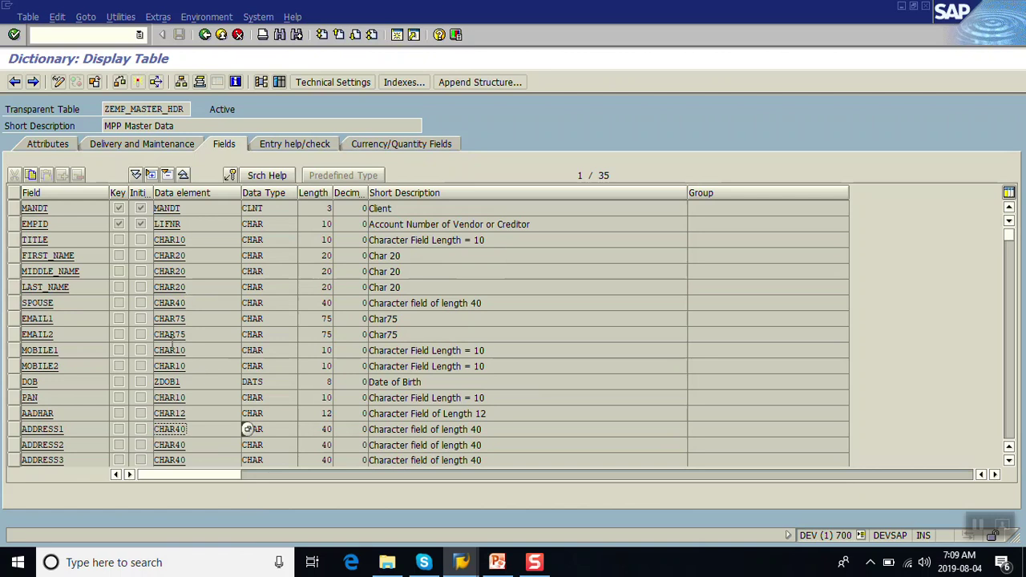
{"action": "double_click", "coordinate": [193, 382]}
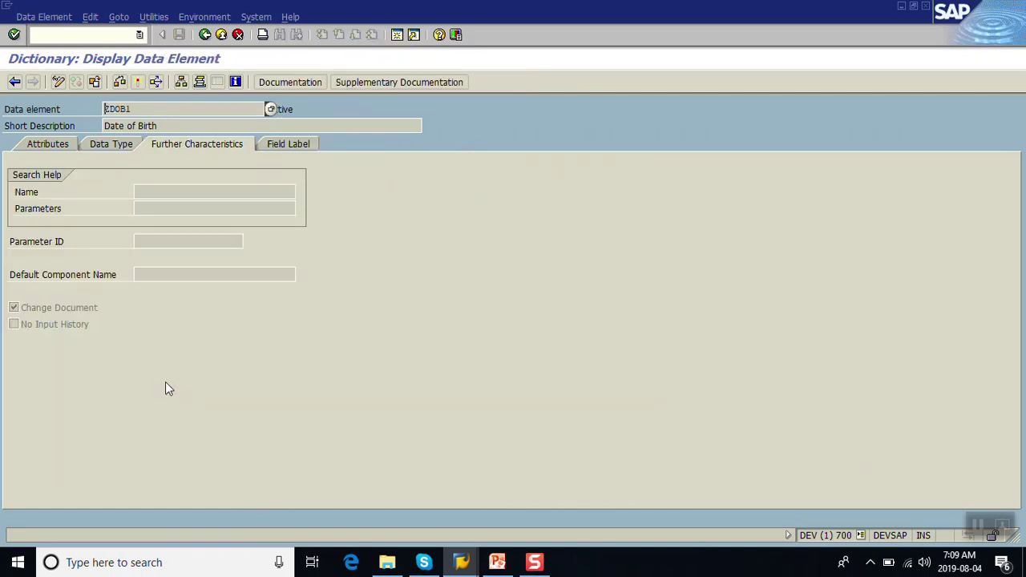
{"action": "left_click", "coordinate": [107, 143]}
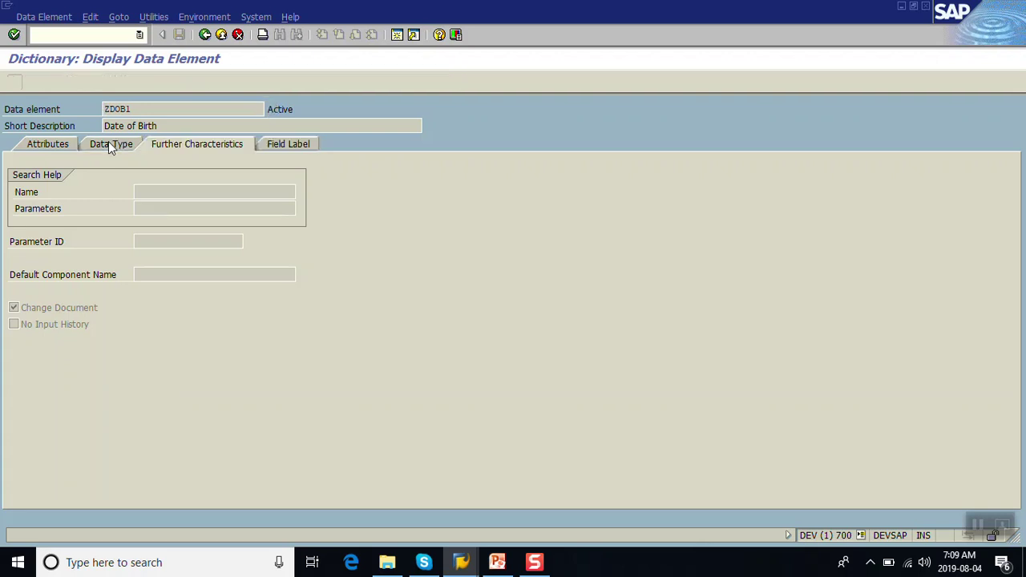
{"action": "left_click", "coordinate": [163, 149]}
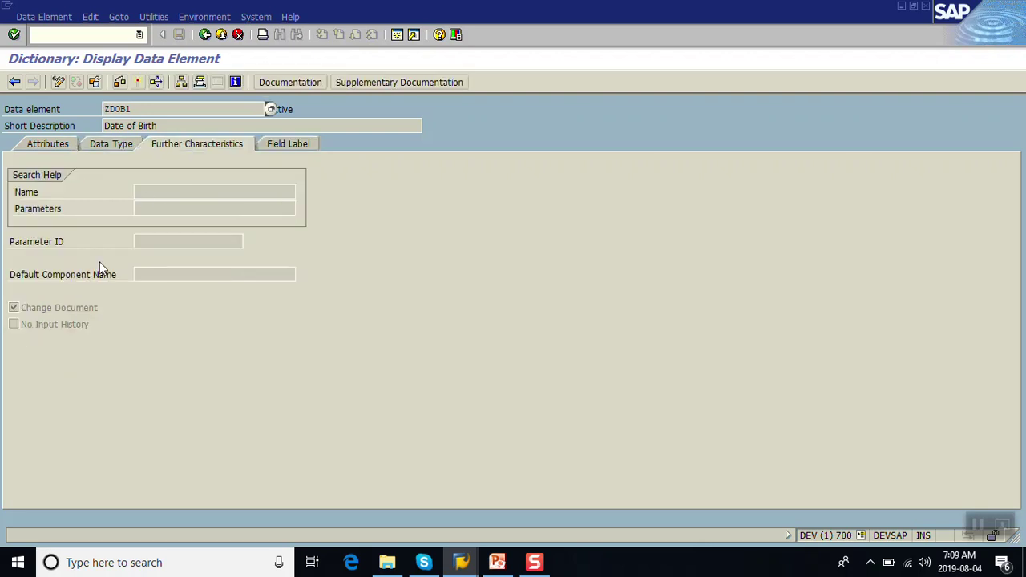
{"action": "left_click", "coordinate": [37, 312]}
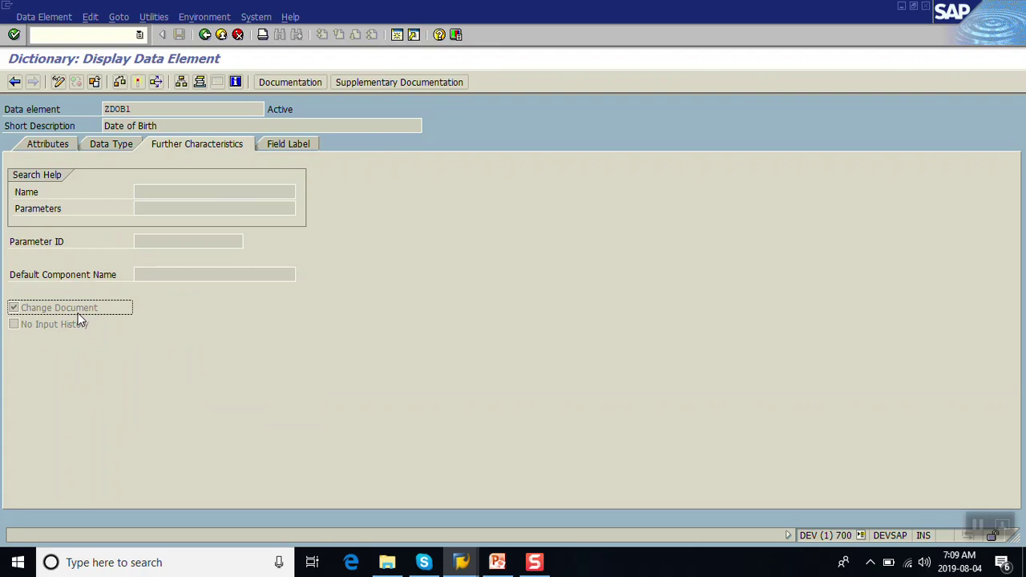
{"action": "left_click", "coordinate": [205, 35]}
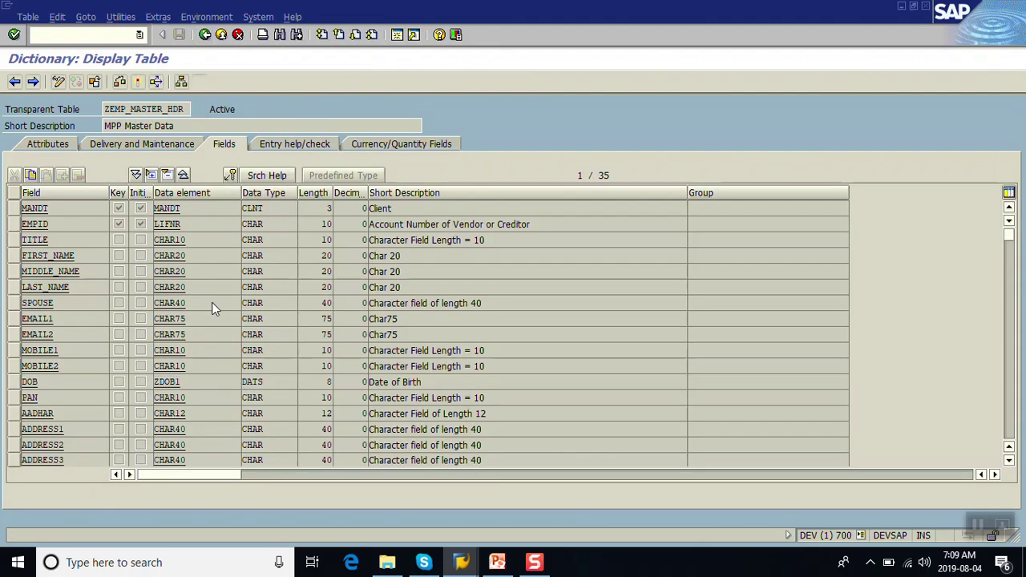
- Check the Change Document setting of the ZBLOOD_GROUP and ZQUALIFICATION data elements, returning to the table's fields after each
{"action": "scroll", "coordinate": [211, 303], "scroll_direction": "down", "scroll_amount": 5}
{"action": "double_click", "coordinate": [210, 302]}
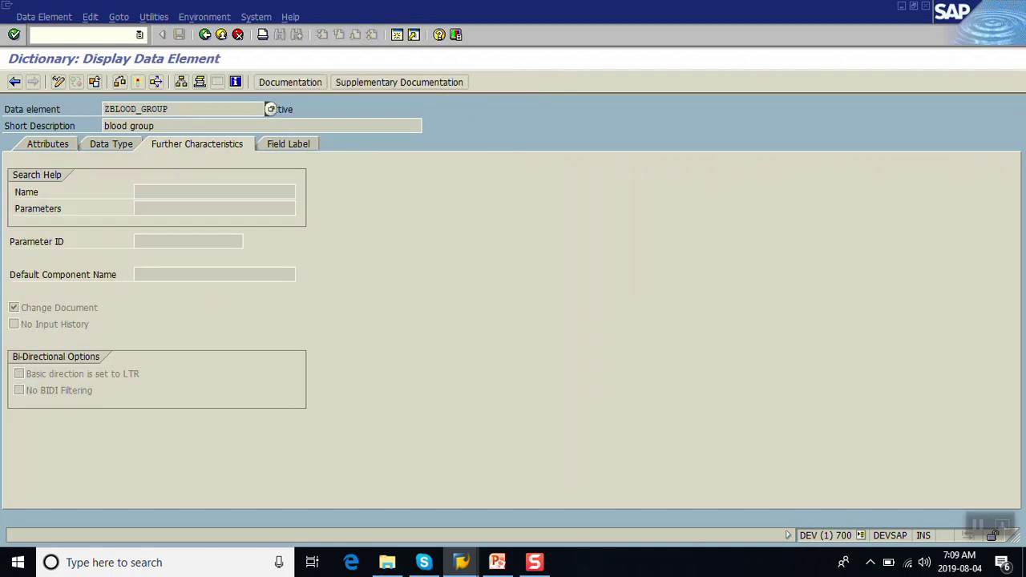
{"action": "left_click", "coordinate": [205, 34]}
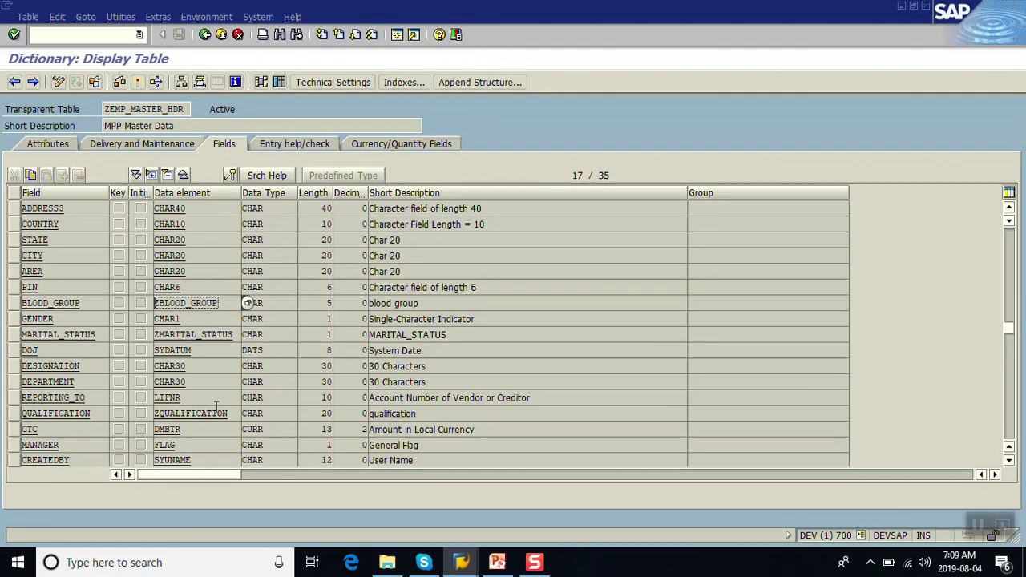
{"action": "double_click", "coordinate": [213, 413]}
{"action": "left_click", "coordinate": [44, 306]}
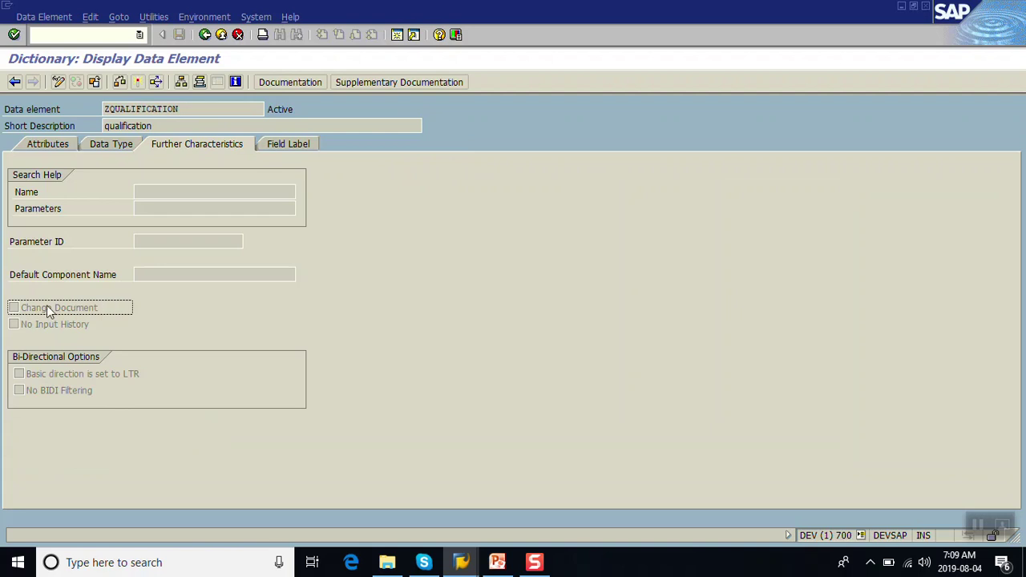
{"action": "left_click", "coordinate": [206, 35]}
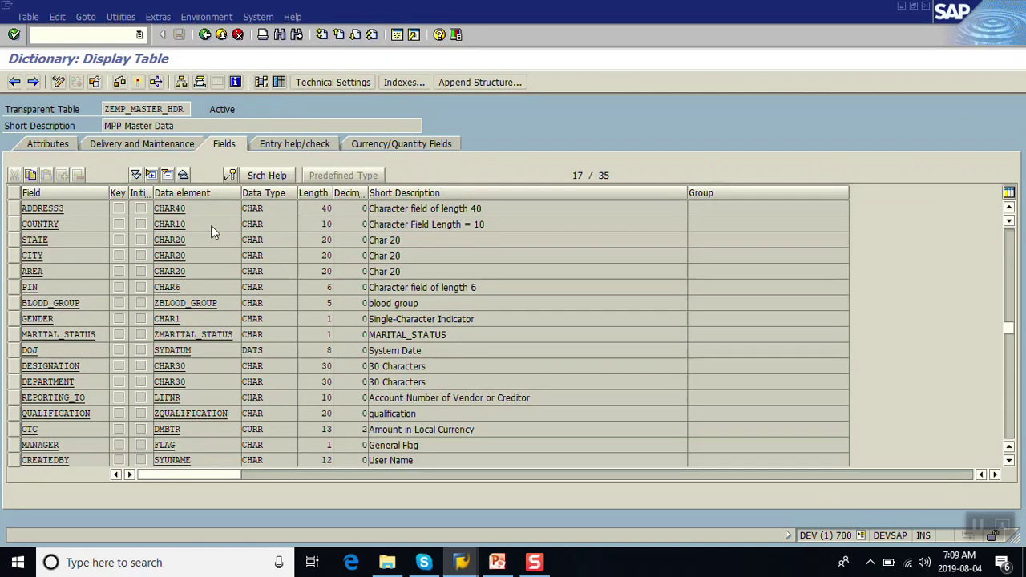
- Check the Change Document setting of the CTC field's data element DMBTR, and return to the table's field list
{"action": "scroll", "coordinate": [211, 226], "scroll_direction": "down", "scroll_amount": 5}
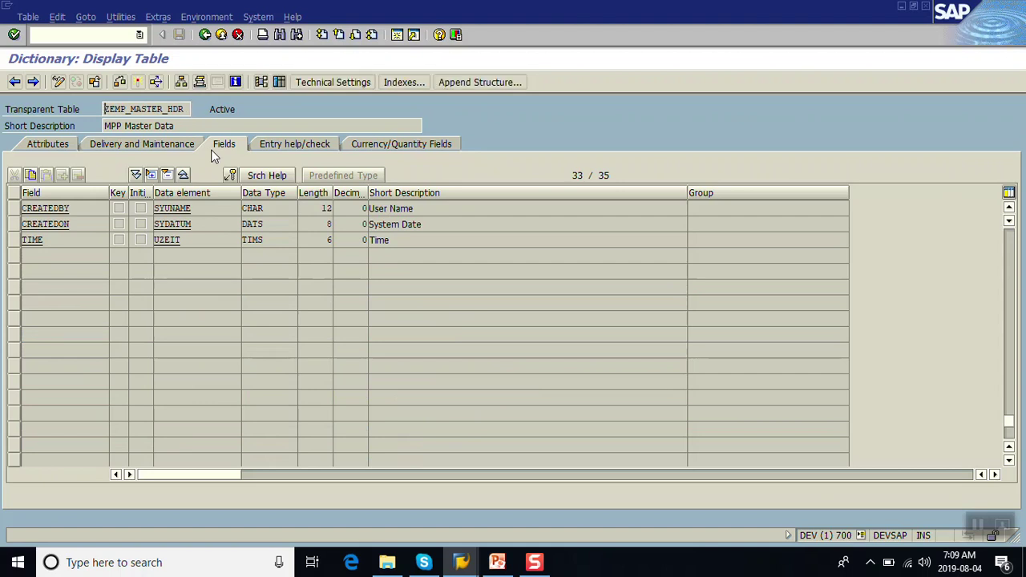
{"action": "scroll", "coordinate": [213, 154], "scroll_direction": "up", "scroll_amount": 5}
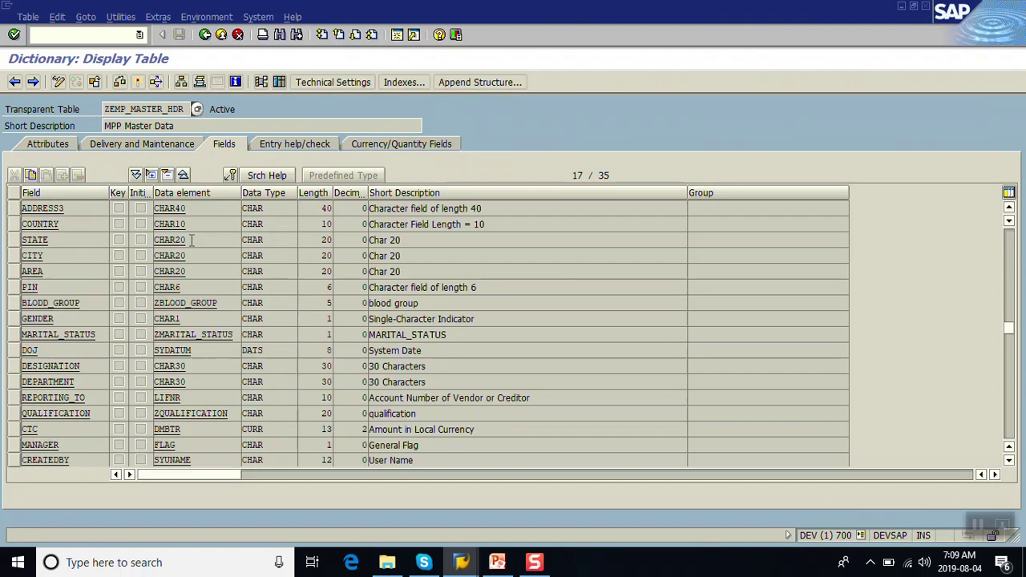
{"action": "double_click", "coordinate": [201, 432]}
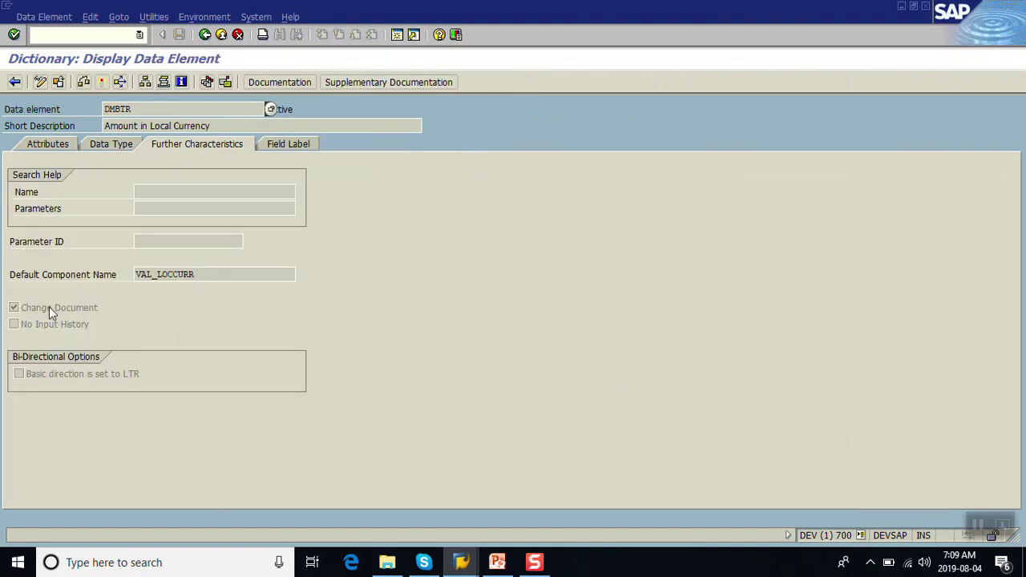
{"action": "left_click", "coordinate": [205, 35]}
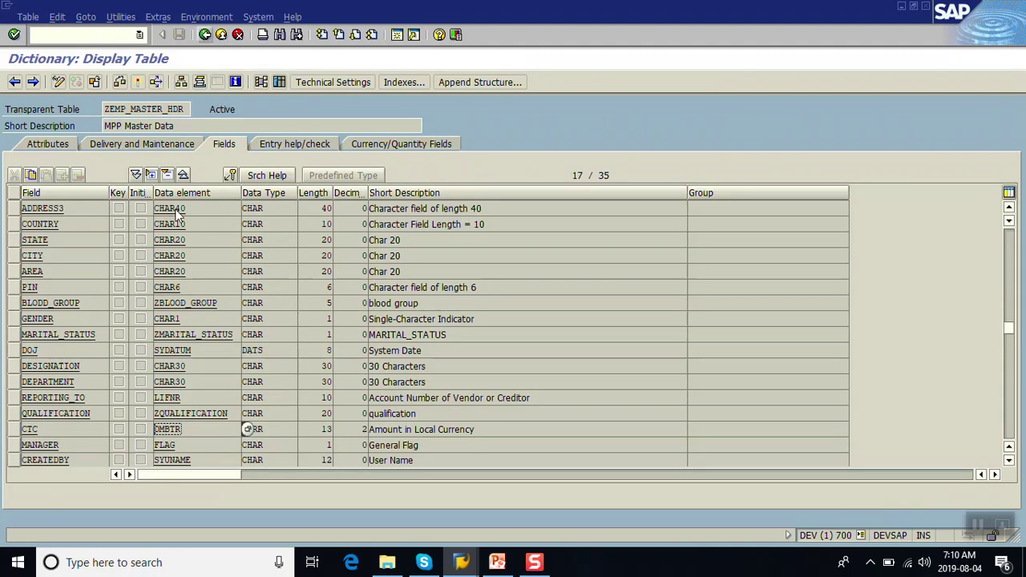
- Switch to the Employee master session, put its ZZEMP_MASTER report in change mode, and open the ZZEMP_MASTER table definition
{"action": "left_click", "coordinate": [473, 566]}
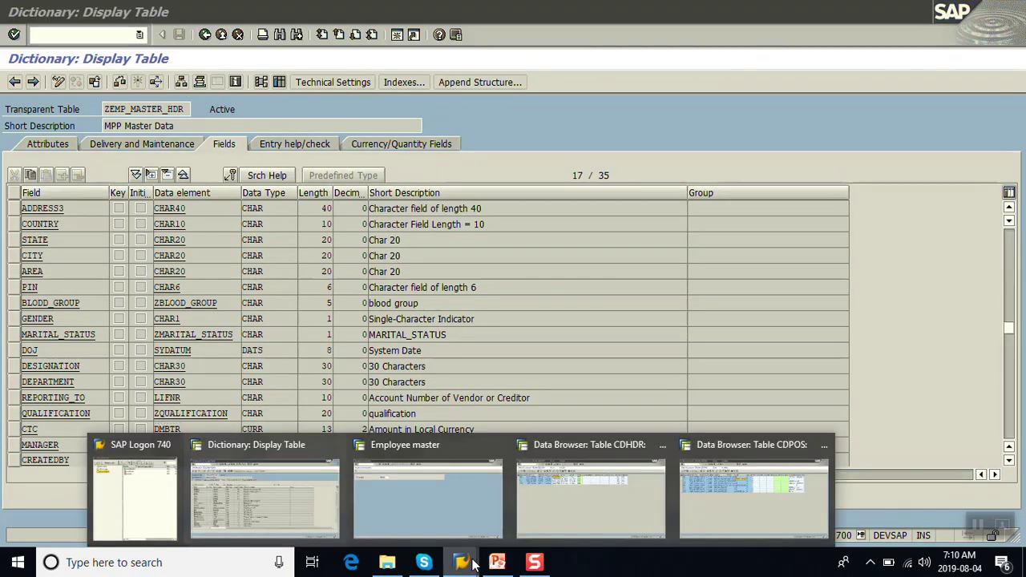
{"action": "left_click", "coordinate": [469, 501]}
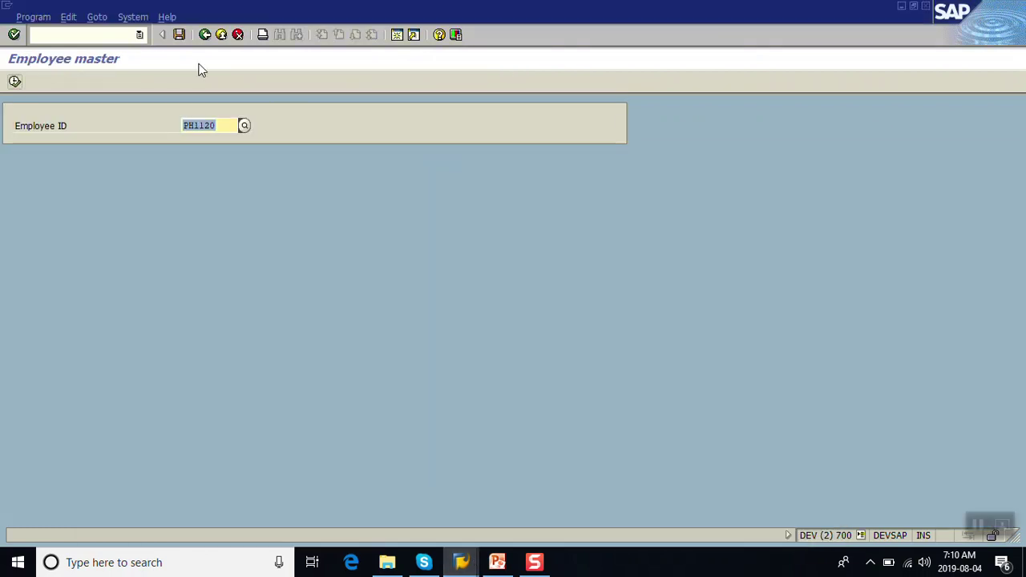
{"action": "left_click", "coordinate": [204, 36]}
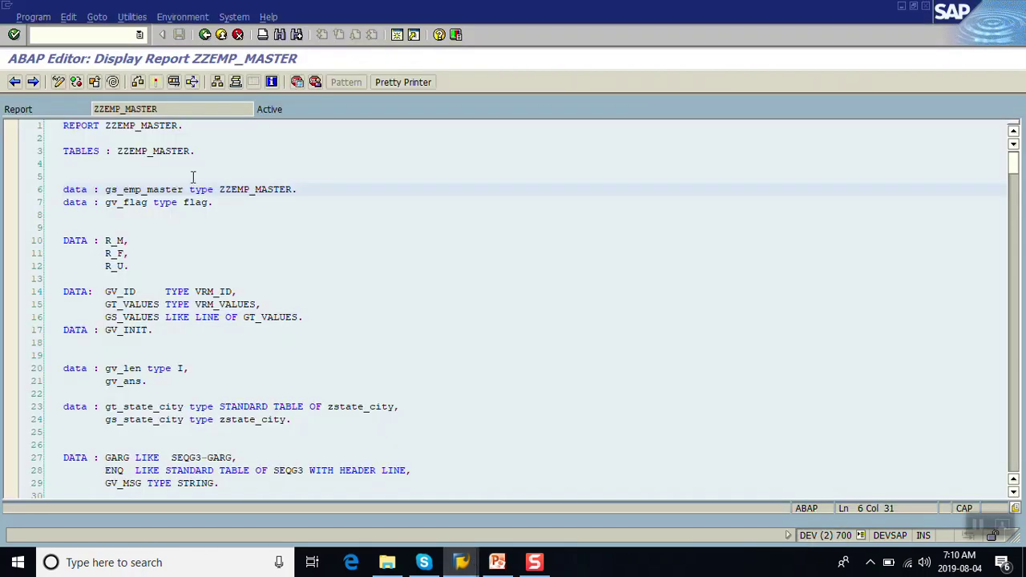
{"action": "left_click", "coordinate": [59, 82]}
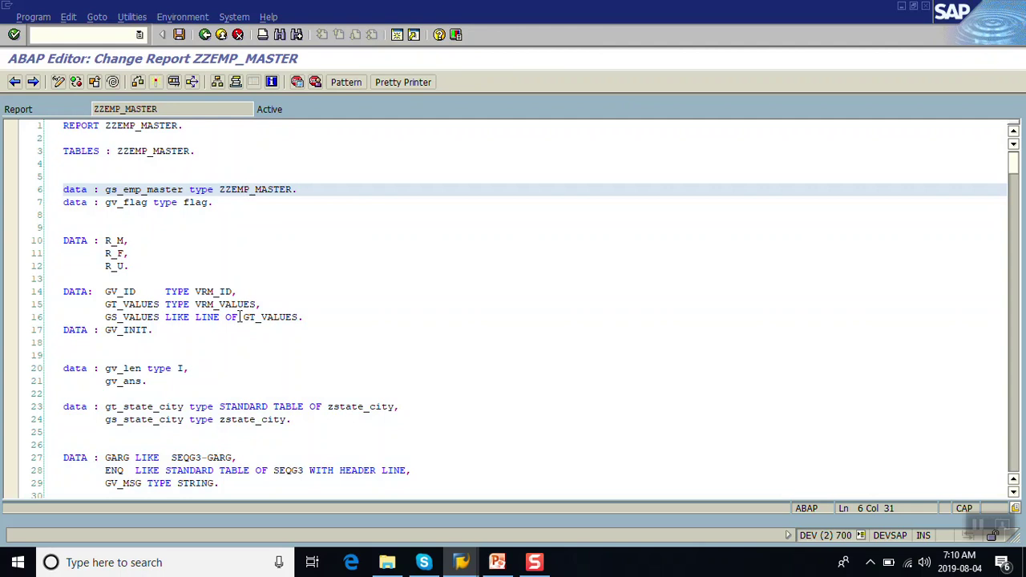
{"action": "double_click", "coordinate": [237, 196]}
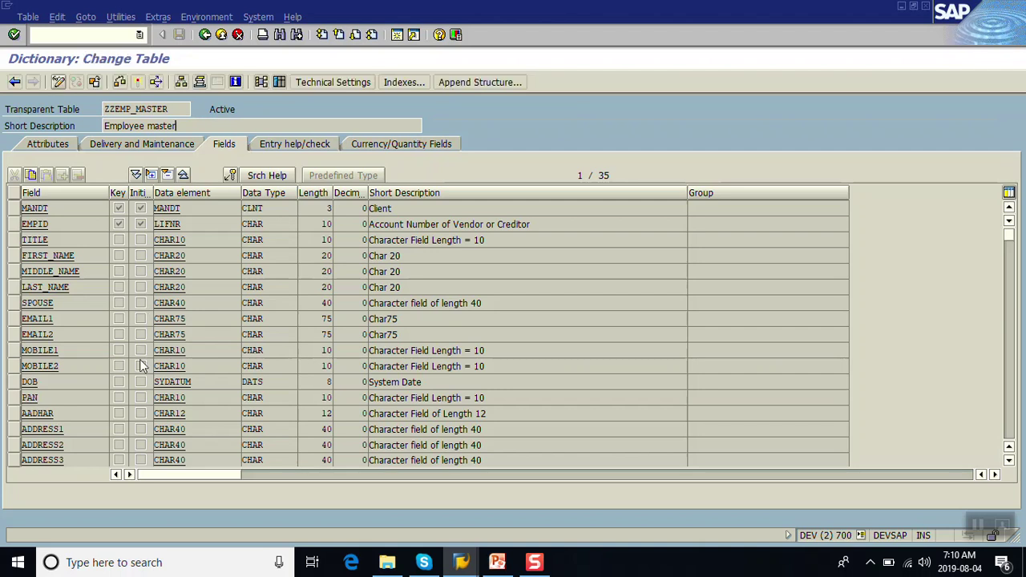
- Set the data element of the DOB field to ZDOB1 in the editable ZZEMP_MASTER table
{"action": "type", "text": "ZDOB1"}
{"action": "key", "text": "Return"}
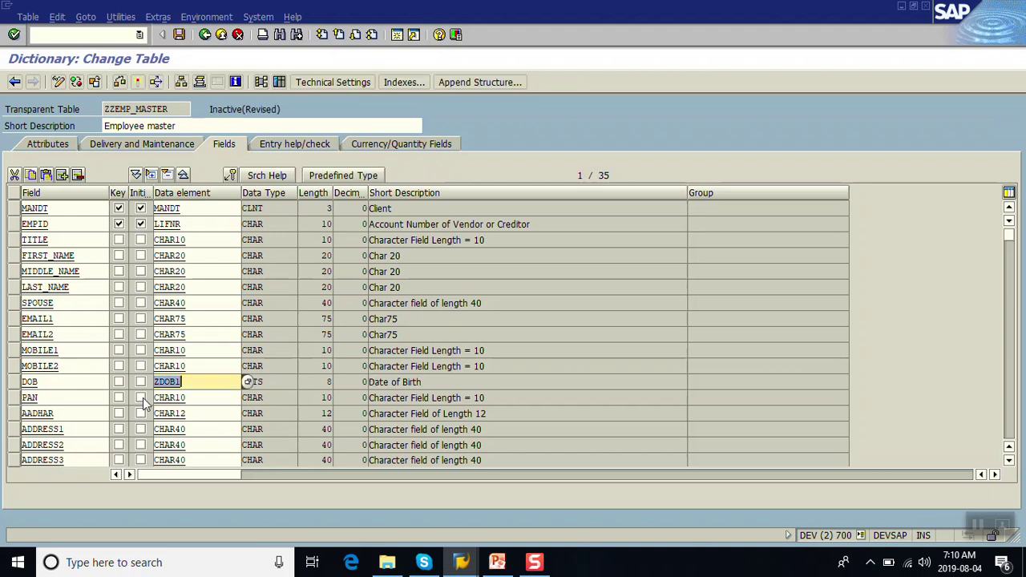
{"action": "left_click", "coordinate": [191, 386]}
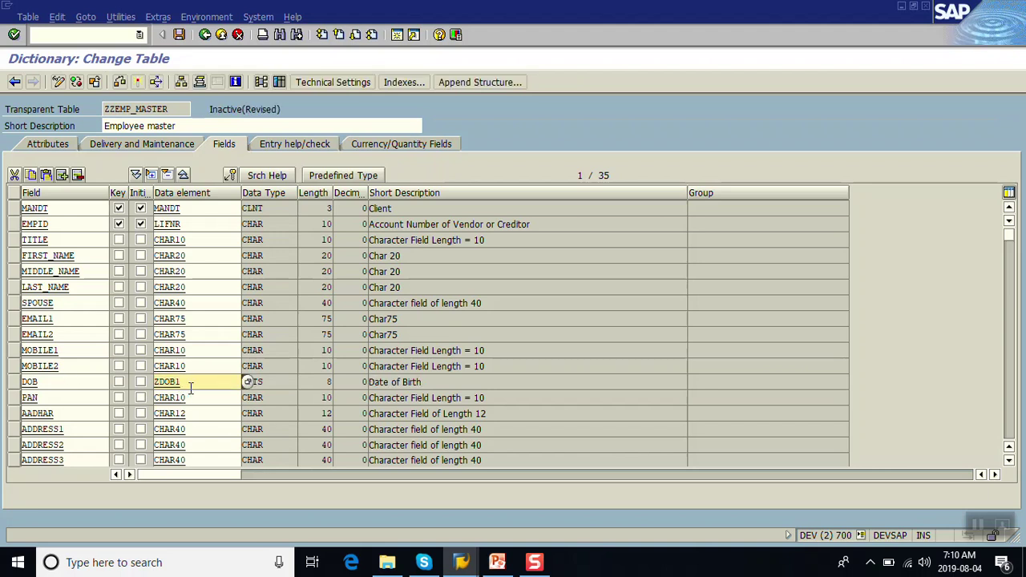
- Save ZZEMP_MASTER under a new Workbench request described with the developer's first name followed by "change log object"
{"action": "key", "text": "ctrl+s"}
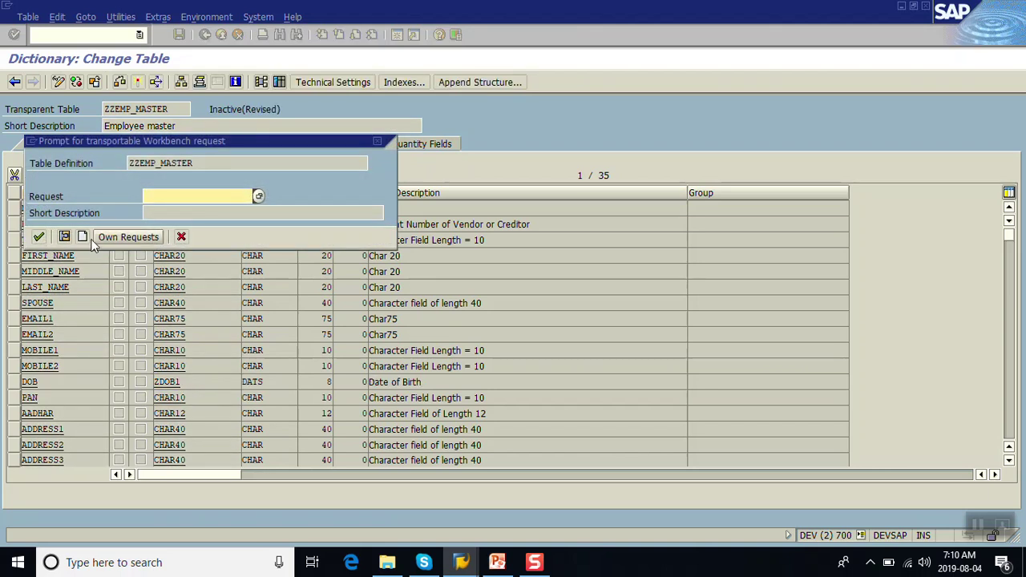
{"action": "left_click", "coordinate": [83, 237]}
{"action": "type", "text": "zafar - change log obje"}
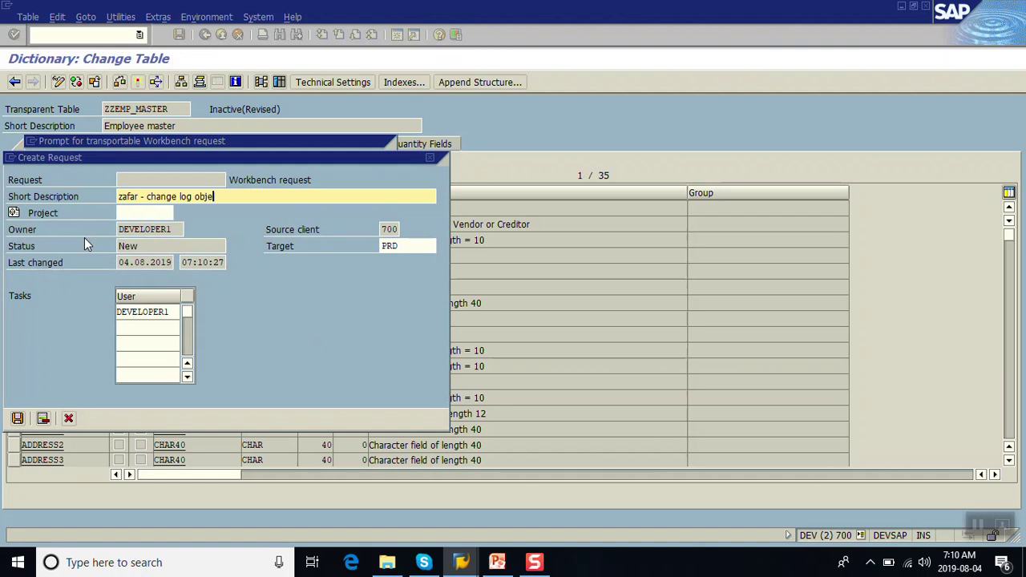
{"action": "type", "text": "ct"}
{"action": "key", "text": "Return"}
{"action": "key", "text": "Return"}
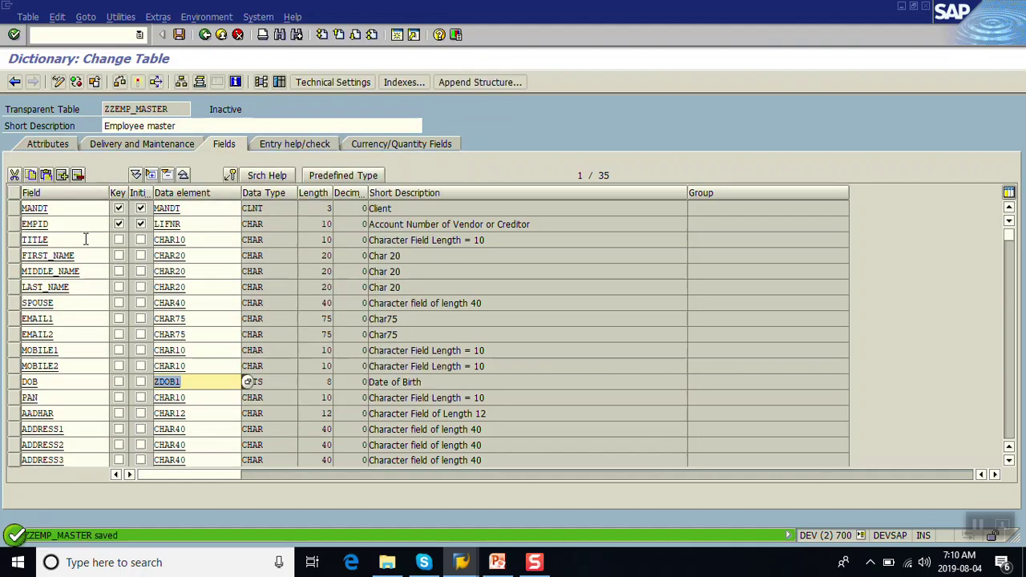
- Set the data element of the BLODD_GROUP field to ZBLOOD_GROUP
{"action": "scroll", "coordinate": [124, 282], "scroll_direction": "down", "scroll_amount": 1}
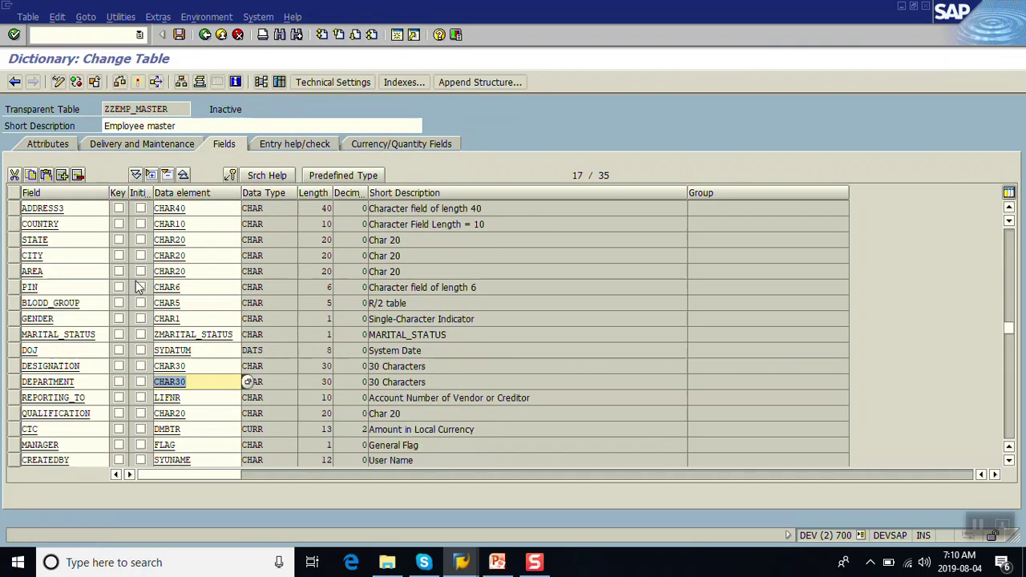
{"action": "left_click", "coordinate": [207, 303]}
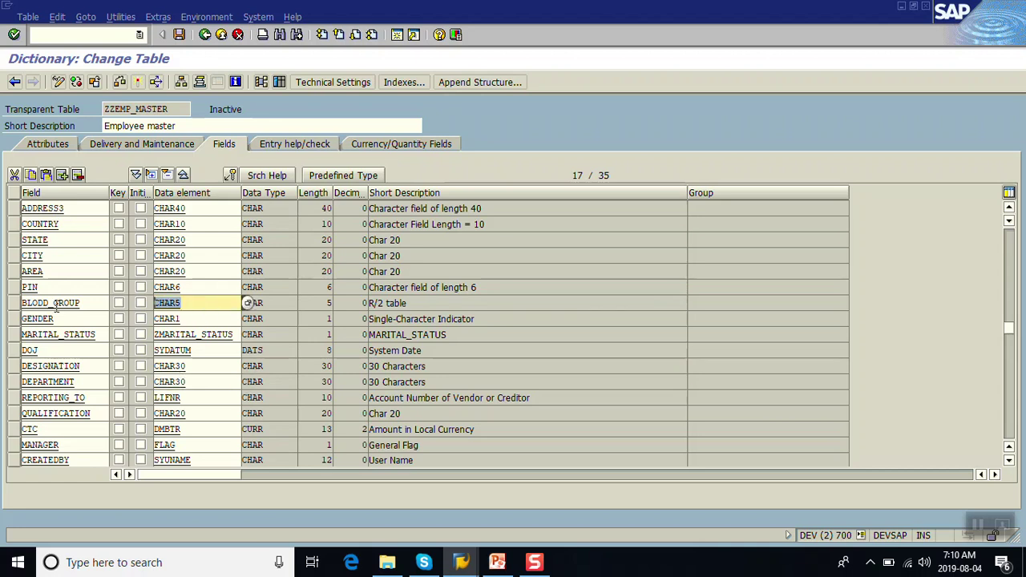
{"action": "type", "text": "z"}
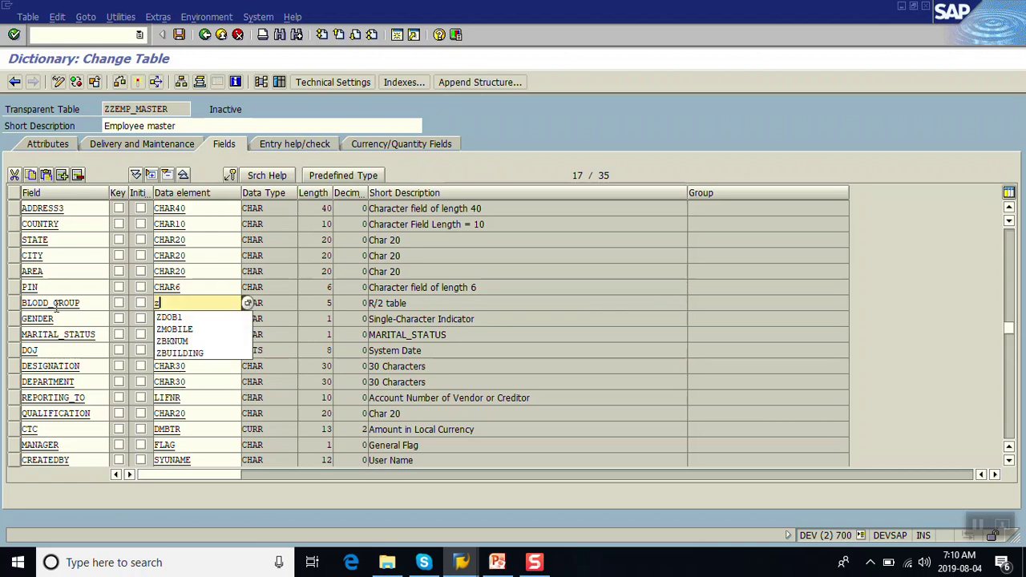
{"action": "type", "text": "bl"}
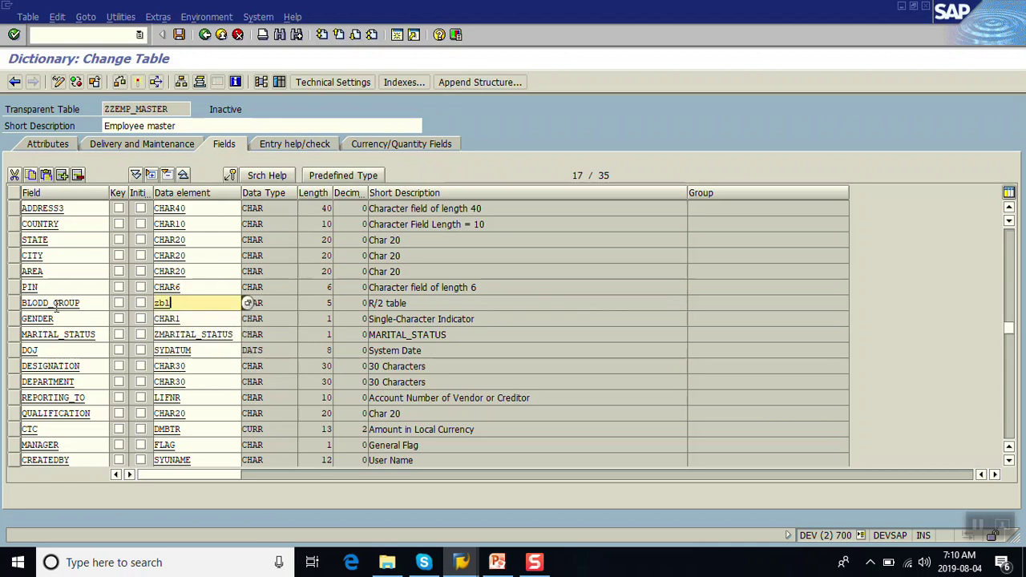
{"action": "type", "text": "ood_group"}
{"action": "key", "text": "Return"}
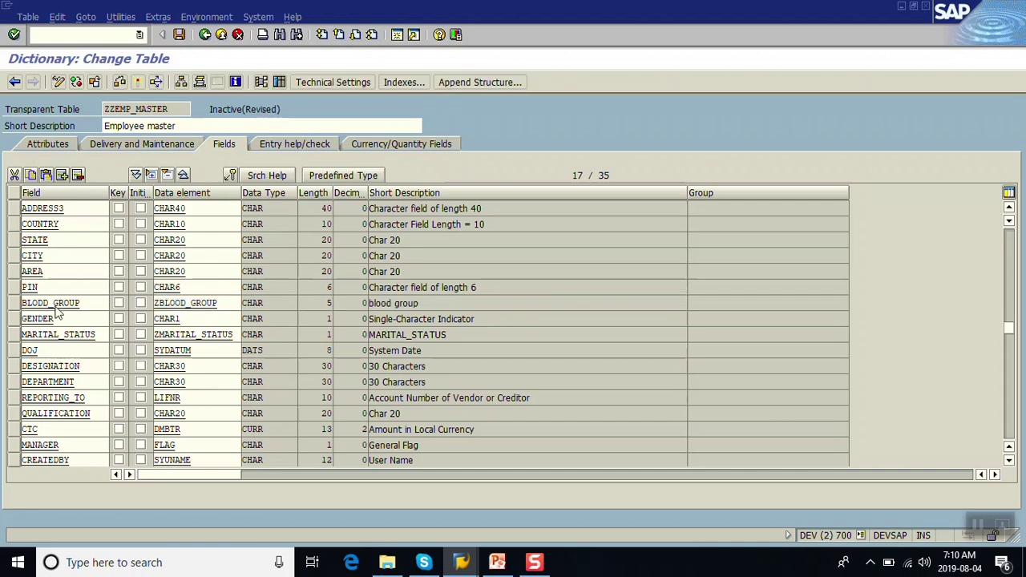
{"action": "left_click", "coordinate": [83, 304]}
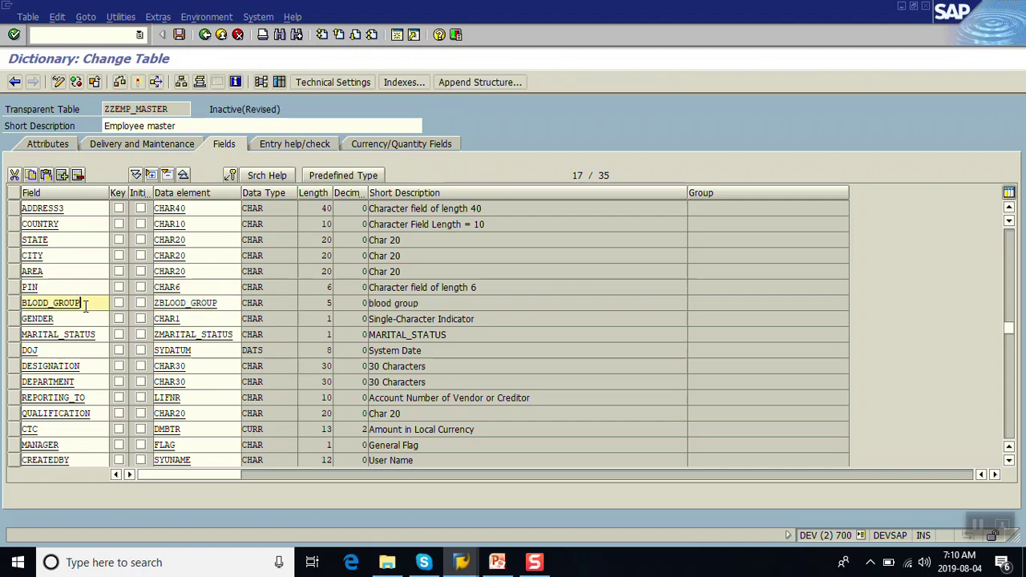
{"action": "left_click_drag", "start_coordinate": [85, 307], "coordinate": [22, 304]}
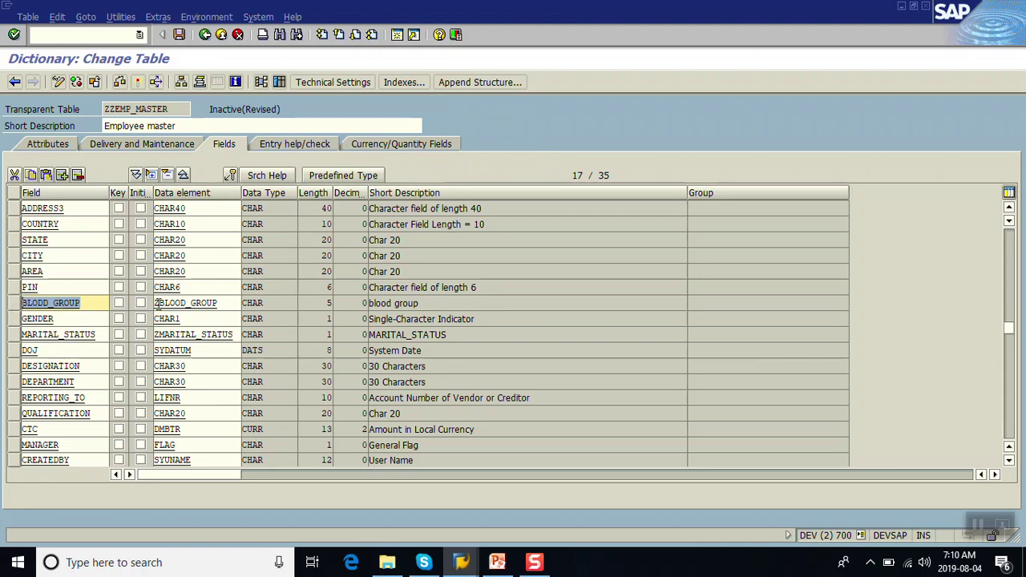
{"action": "left_click", "coordinate": [226, 301]}
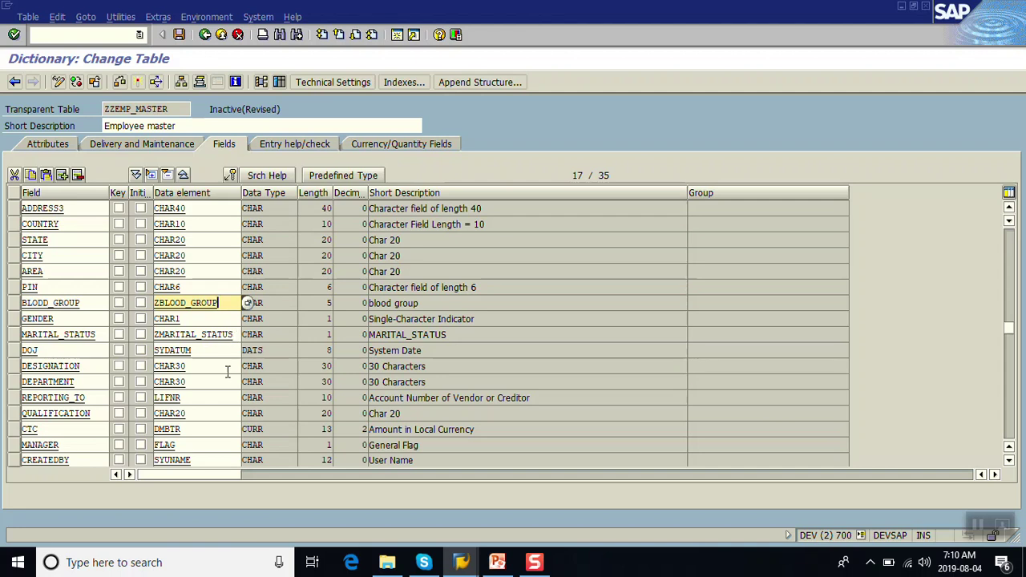
- Set the data element of the QUALIFICATION field to ZQUALIFICATION
{"action": "left_click", "coordinate": [207, 415]}
{"action": "double_click", "coordinate": [208, 416]}
{"action": "type", "text": "z"}
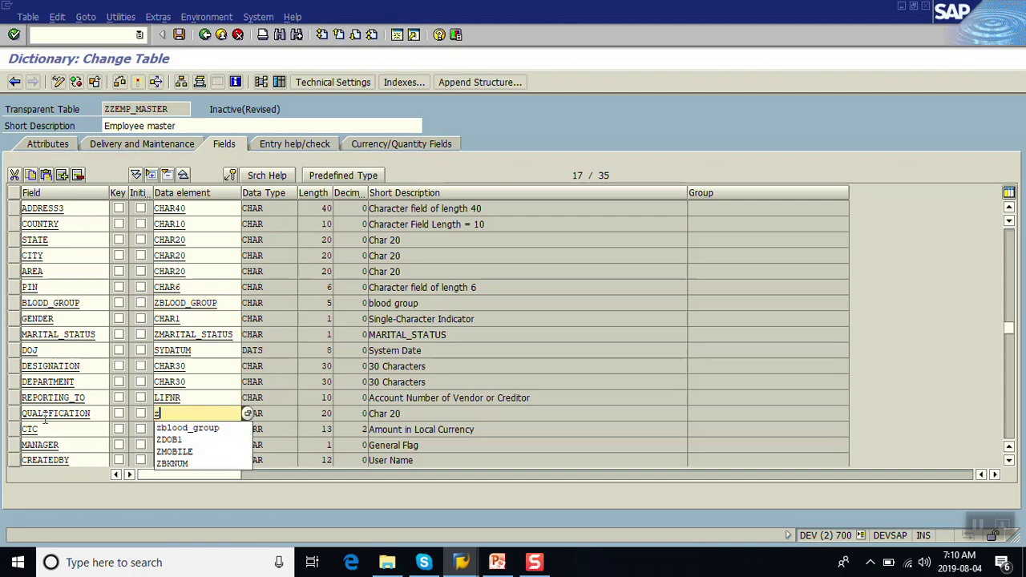
{"action": "type", "text": "qualificatio"}
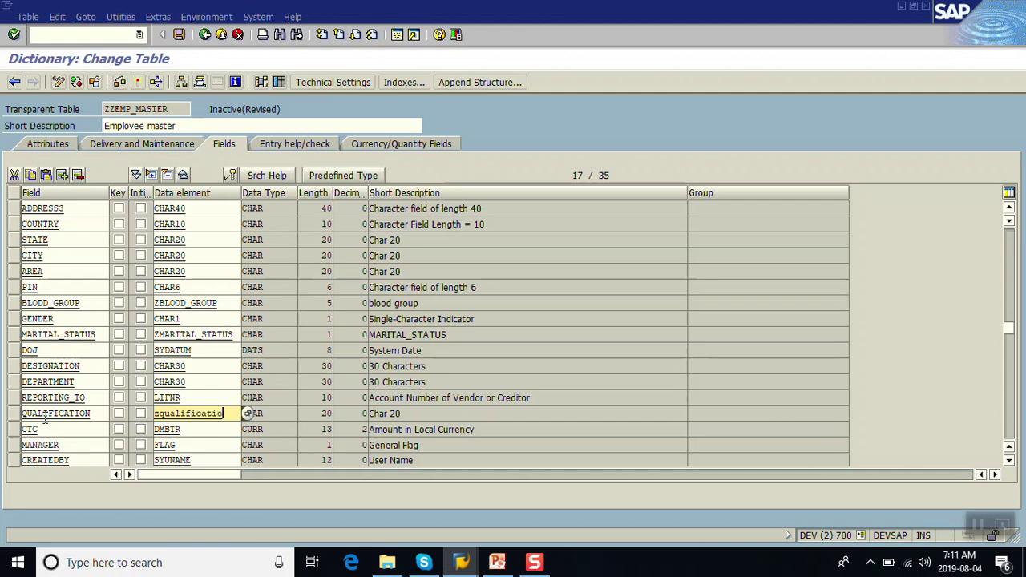
{"action": "type", "text": "n"}
{"action": "key", "text": "Return"}
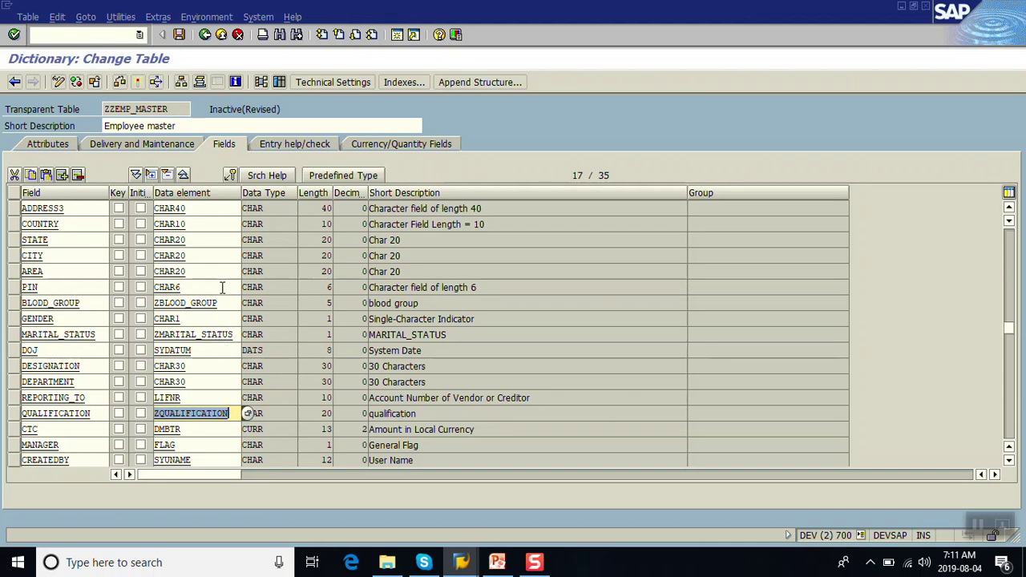
- Save and activate the ZZEMP_MASTER table, and return it to display mode
{"action": "key", "text": "ctrl+s"}
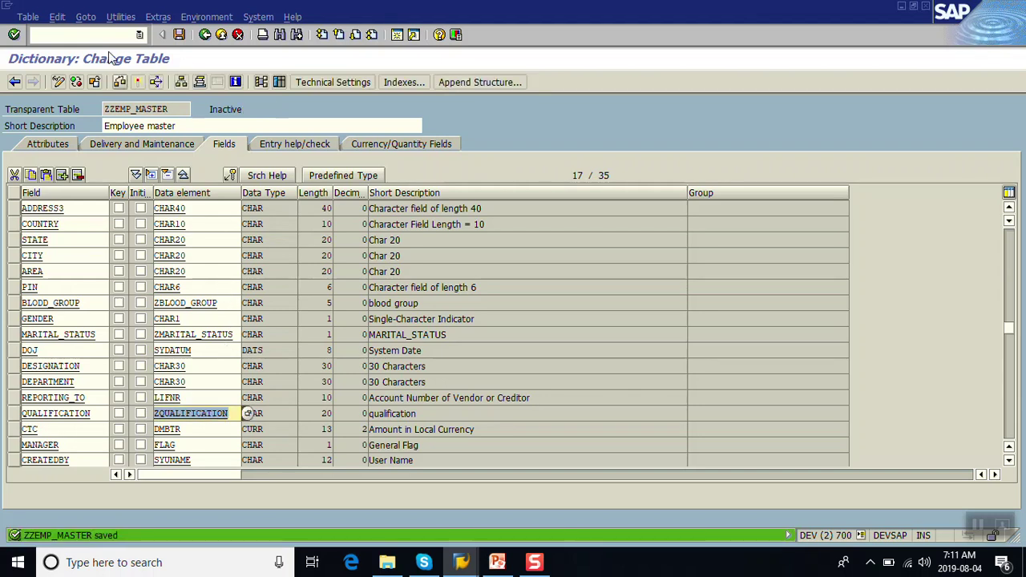
{"action": "left_click", "coordinate": [121, 81]}
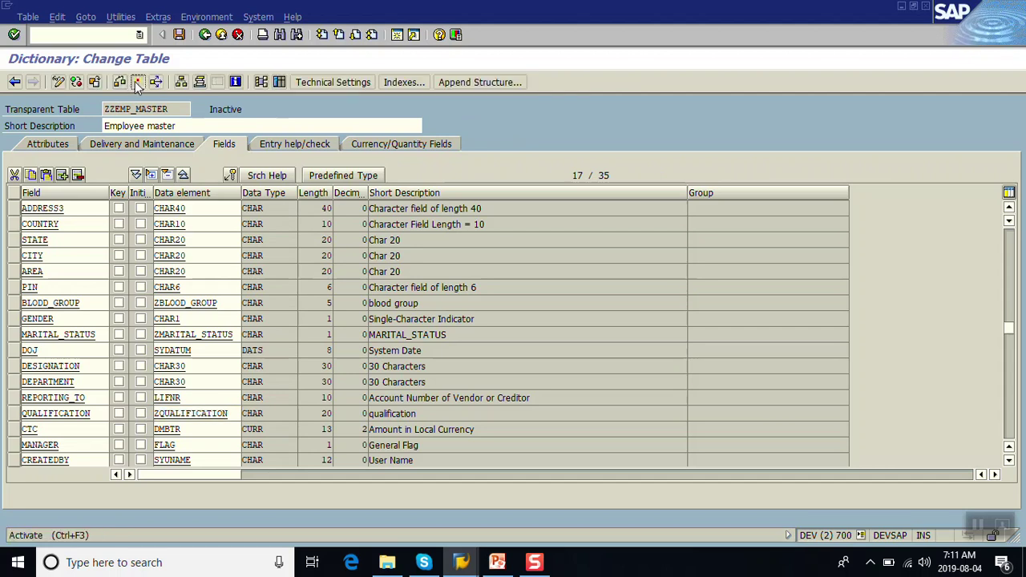
{"action": "left_click", "coordinate": [135, 81]}
{"action": "key", "text": "Return"}
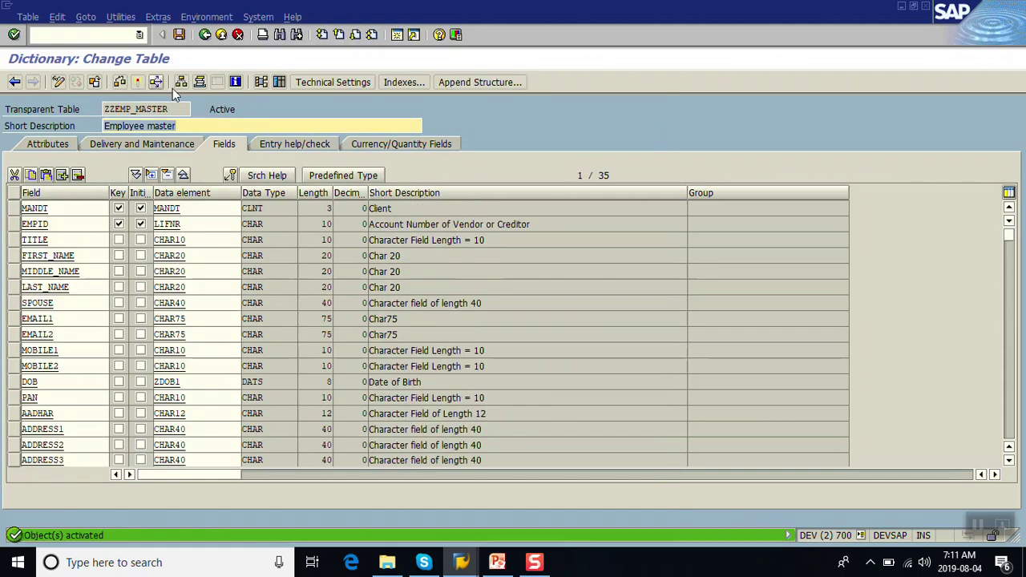
{"action": "left_click", "coordinate": [57, 84]}
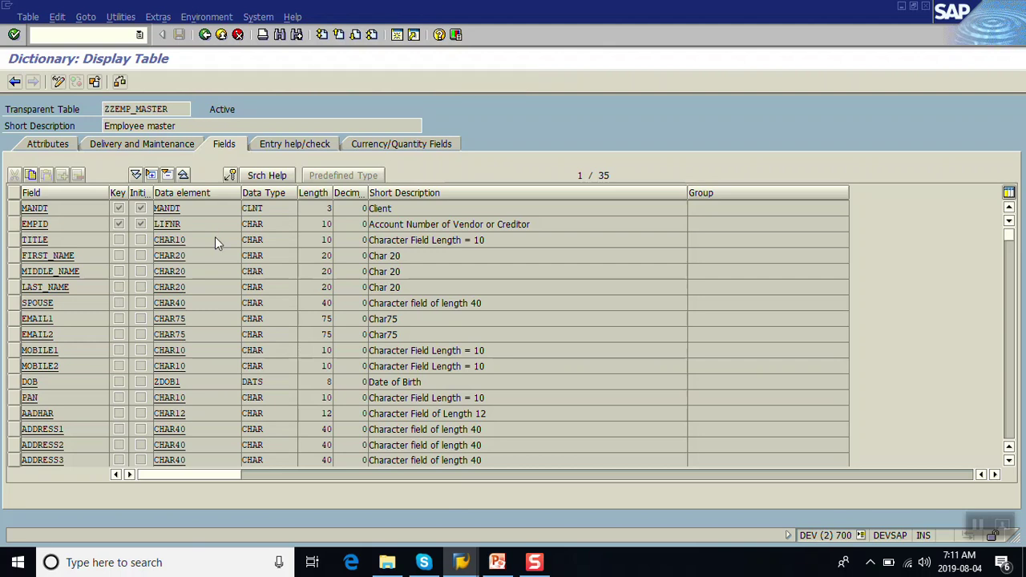
- Check the Change Document setting in the further characteristics of data element ZDOB1, and go back to the ZZEMP_MASTER report
{"action": "double_click", "coordinate": [211, 381]}
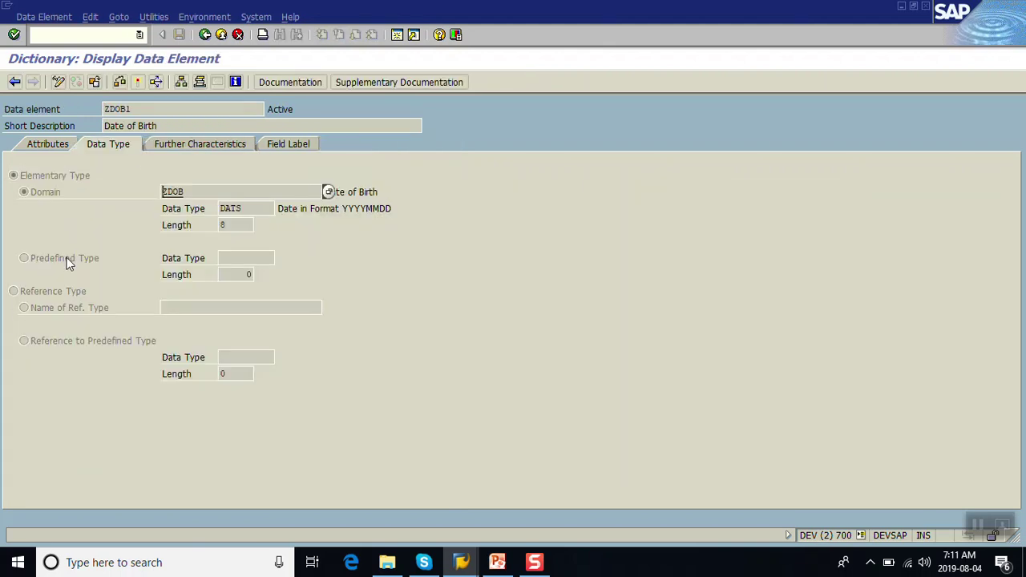
{"action": "left_click", "coordinate": [188, 147]}
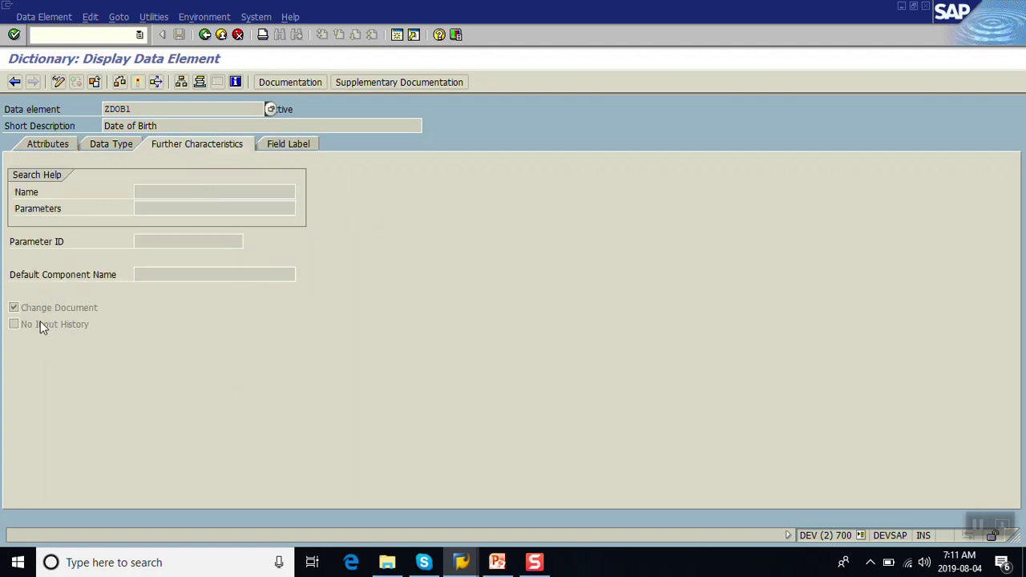
{"action": "left_click", "coordinate": [40, 310]}
{"action": "left_click", "coordinate": [205, 35]}
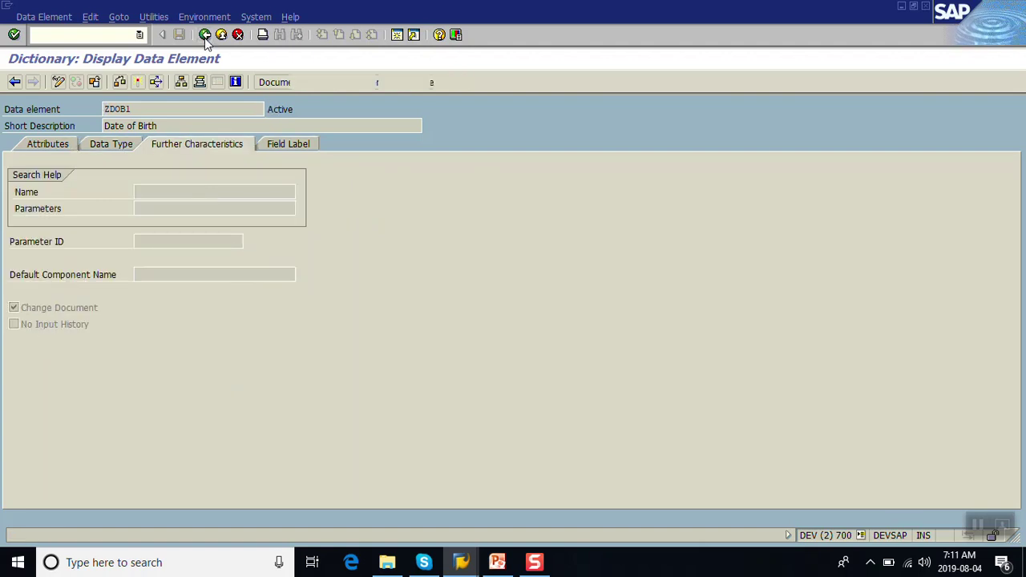
{"action": "left_click", "coordinate": [205, 35]}
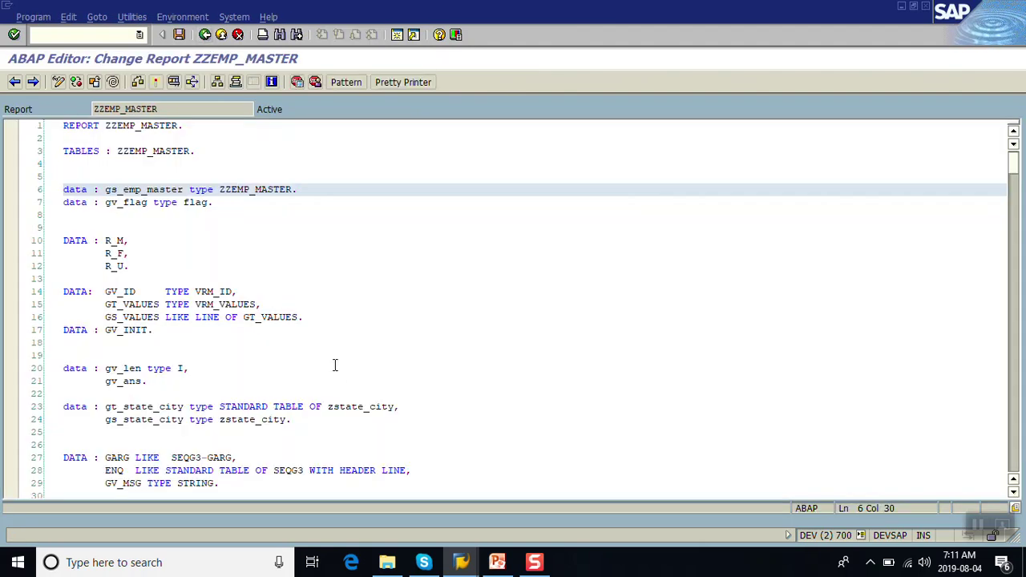
- Switch to the Change Log Object slide in PowerPoint and highlight "SCDO" in step 1 and the text of step 2
{"action": "left_click", "coordinate": [497, 561]}
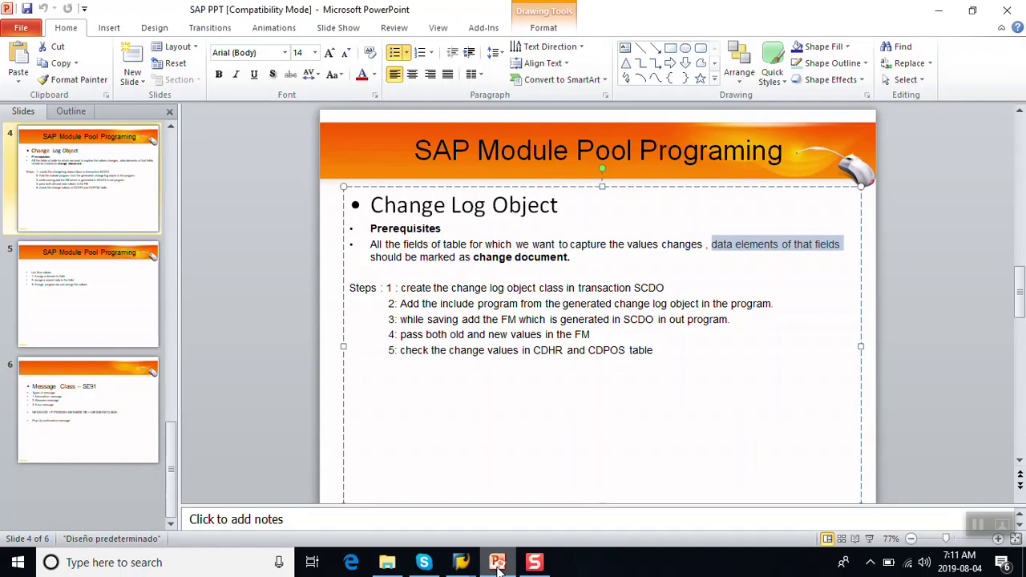
{"action": "left_click", "coordinate": [398, 288]}
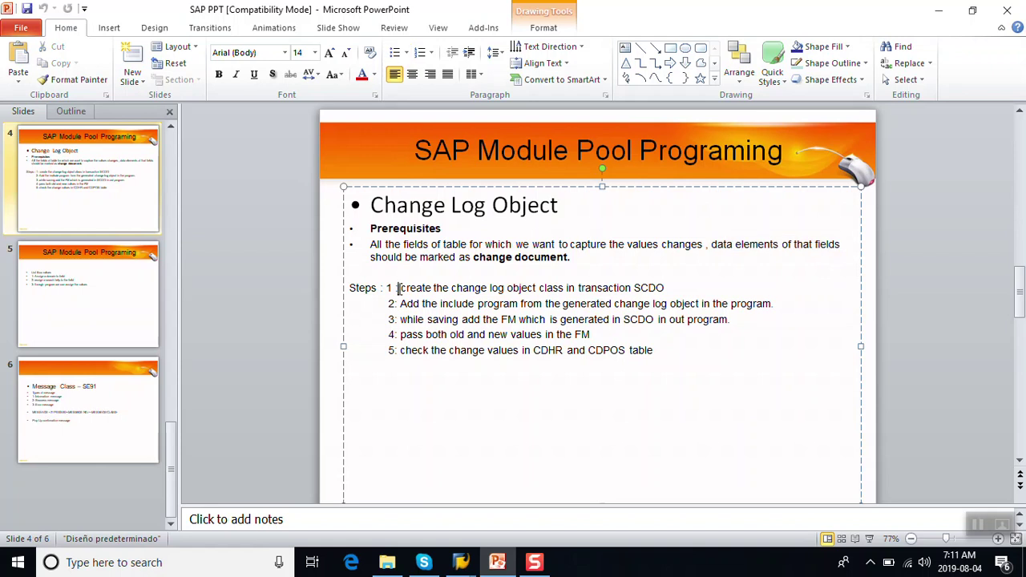
{"action": "left_click_drag", "start_coordinate": [635, 287], "coordinate": [666, 289]}
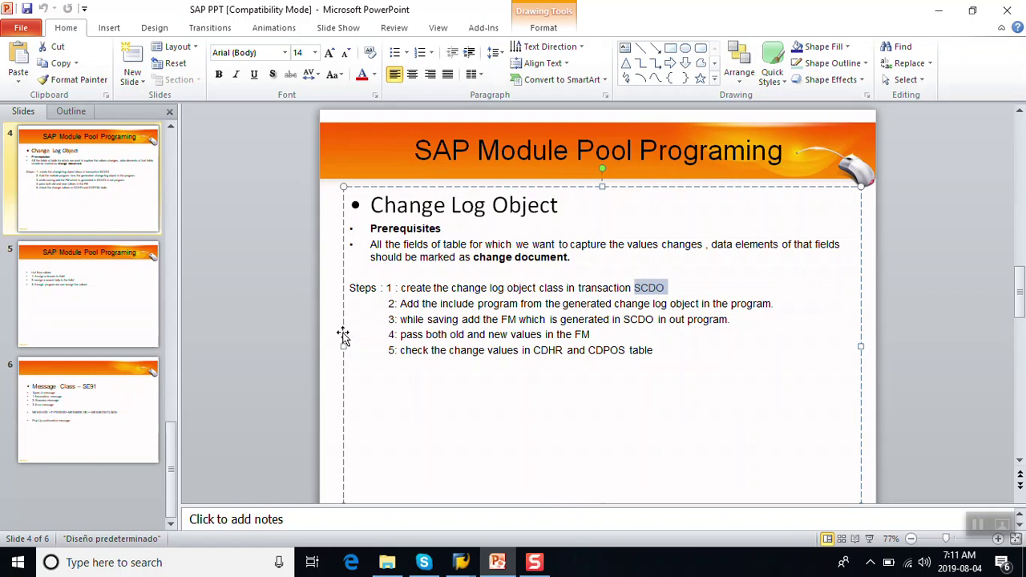
{"action": "left_click", "coordinate": [678, 287]}
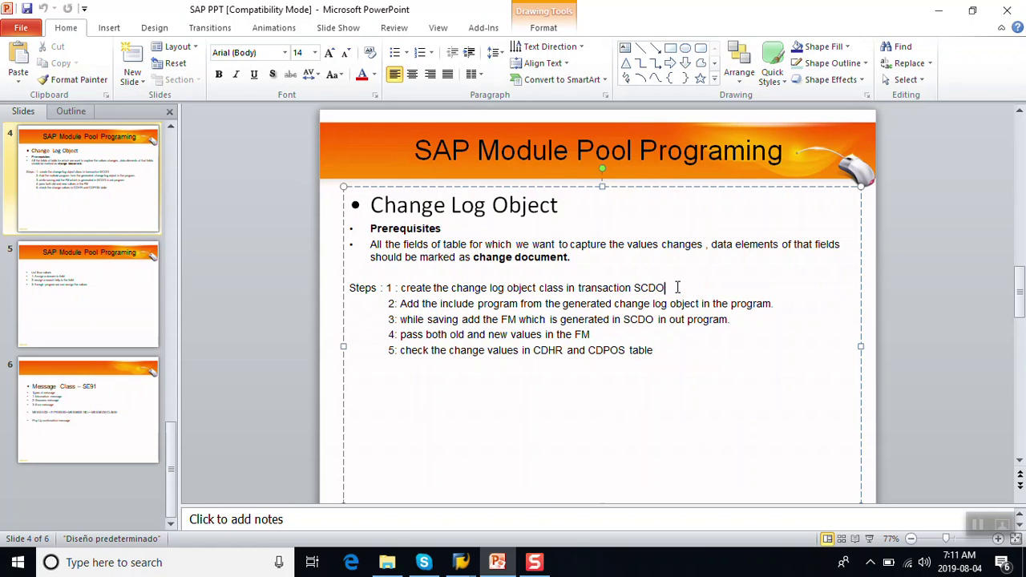
{"action": "left_click_drag", "start_coordinate": [402, 304], "coordinate": [793, 306]}
{"action": "left_click", "coordinate": [793, 306]}
- Remove the stray word "out" before "program" in step 3 of the slide and save the presentation
{"action": "left_click", "coordinate": [687, 319]}
{"action": "key", "text": "BackSpace"}
{"action": "key", "text": "BackSpace"}
{"action": "key", "text": "BackSpace"}
{"action": "key", "text": "BackSpace"}
{"action": "key", "text": "ctrl+s"}
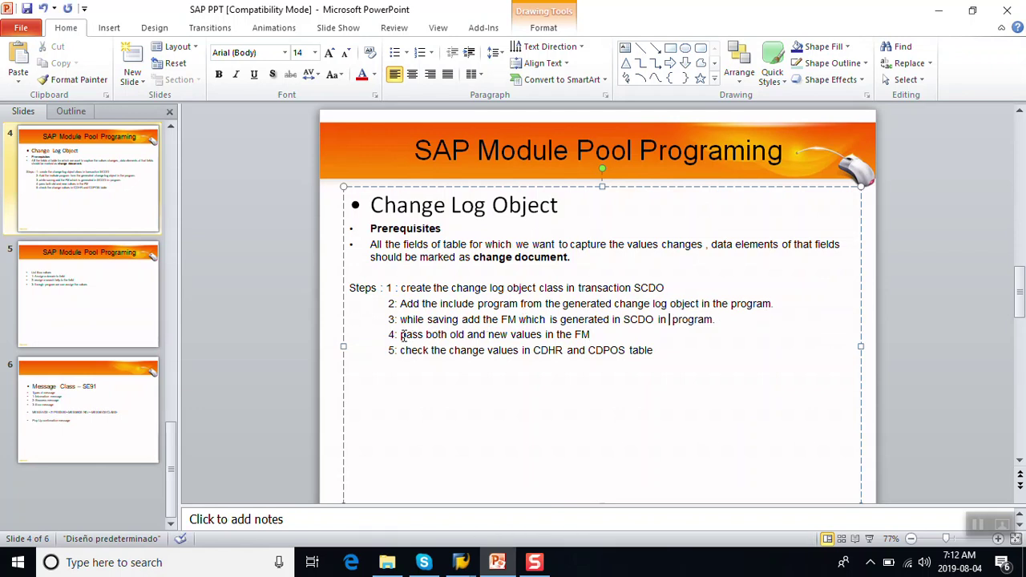
- Highlight "pass both old and new values in the FM" in step 4 of the slide
{"action": "left_click_drag", "start_coordinate": [401, 334], "coordinate": [598, 334]}
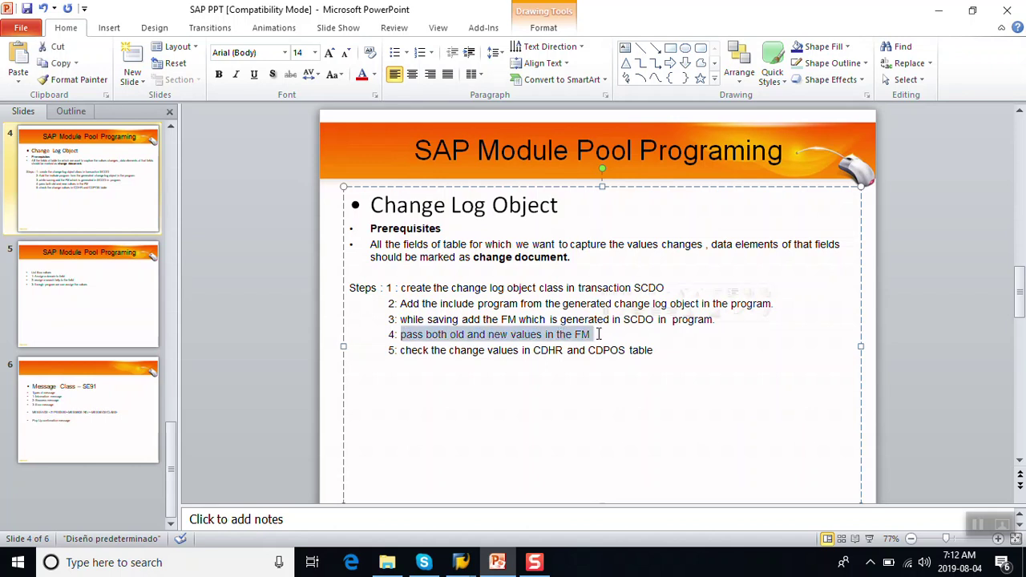
- Highlight the list of steps 1 to 5 on the Change Log Object slide and clear the selection
{"action": "left_click", "coordinate": [598, 334]}
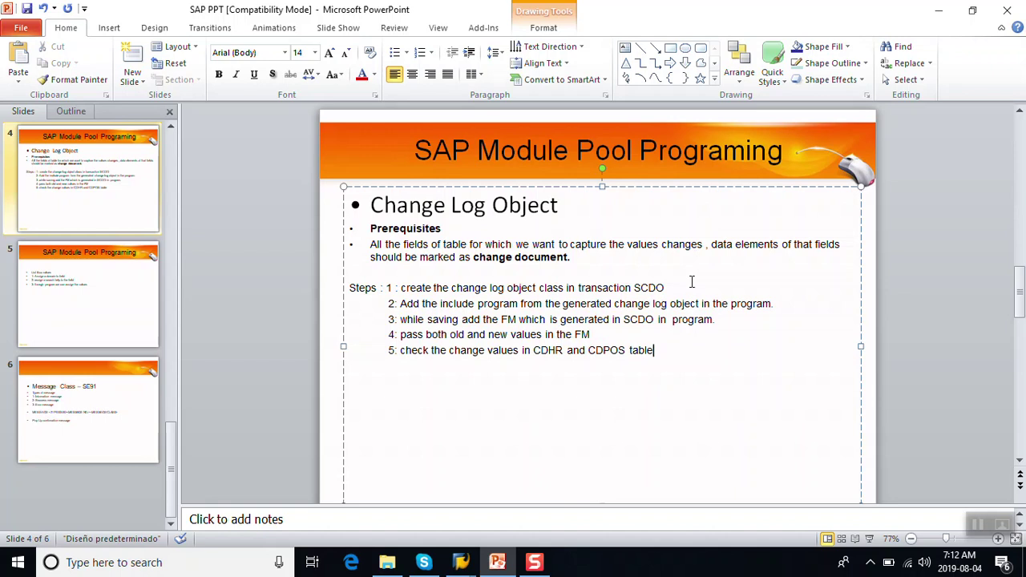
{"action": "left_click_drag", "start_coordinate": [656, 350], "coordinate": [418, 275]}
{"action": "left_click", "coordinate": [417, 275]}
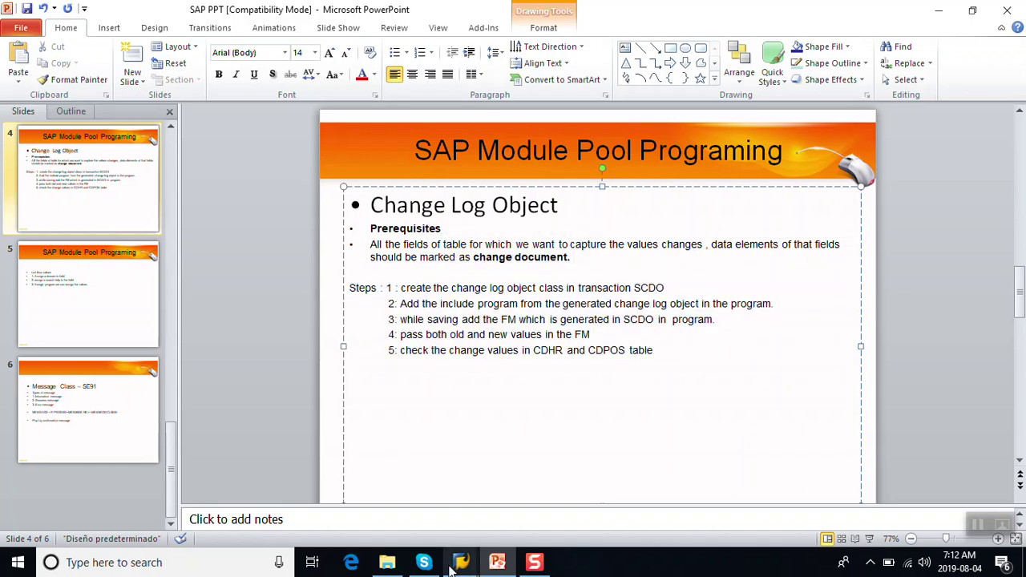
- Switch to the SAP session showing table CDHDR, go back to SAP Easy Access, and start transaction SCDO
{"action": "mouse_move", "coordinate": [451, 568]}
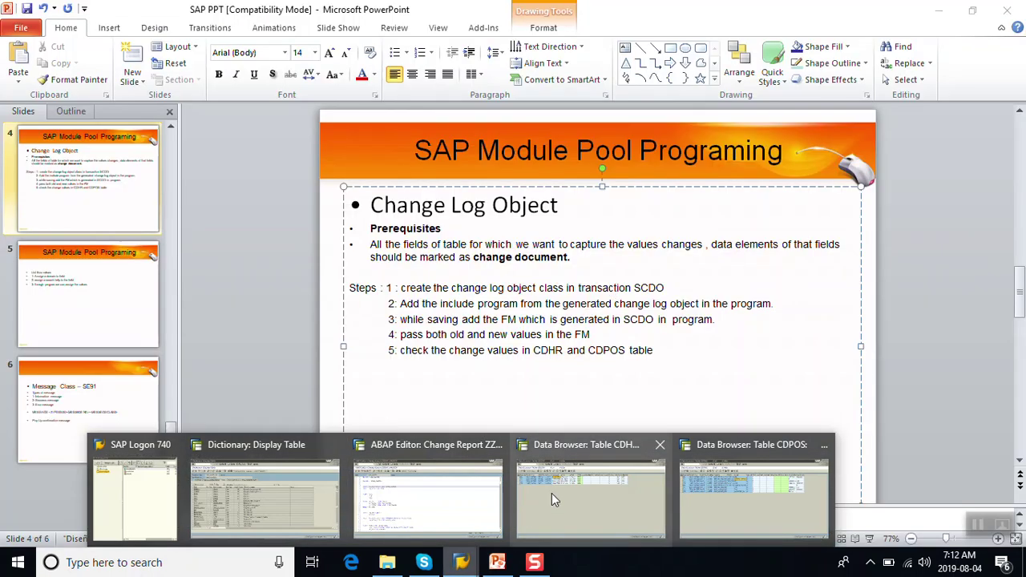
{"action": "left_click", "coordinate": [555, 494]}
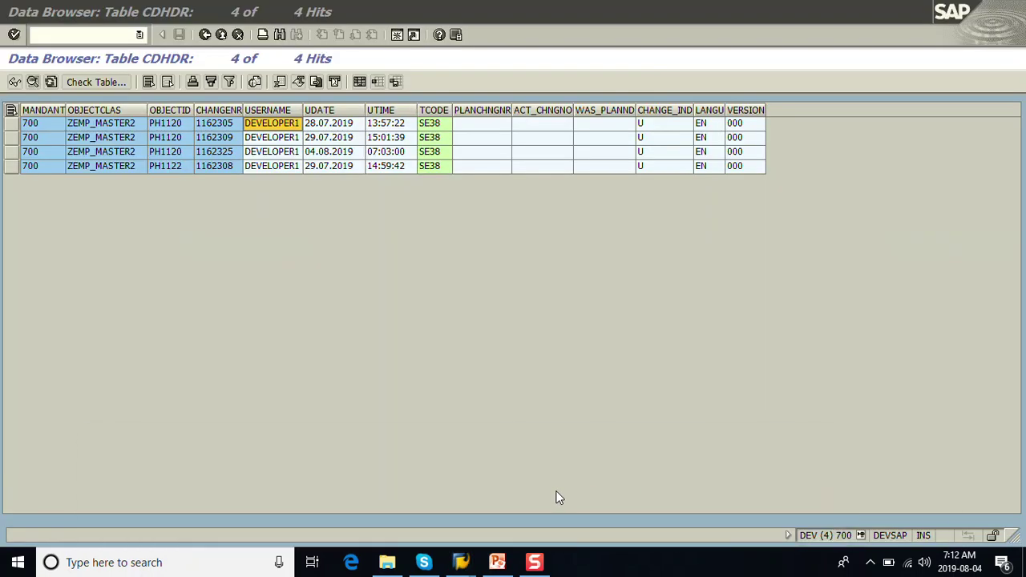
{"action": "left_click", "coordinate": [205, 36]}
{"action": "left_click", "coordinate": [205, 36]}
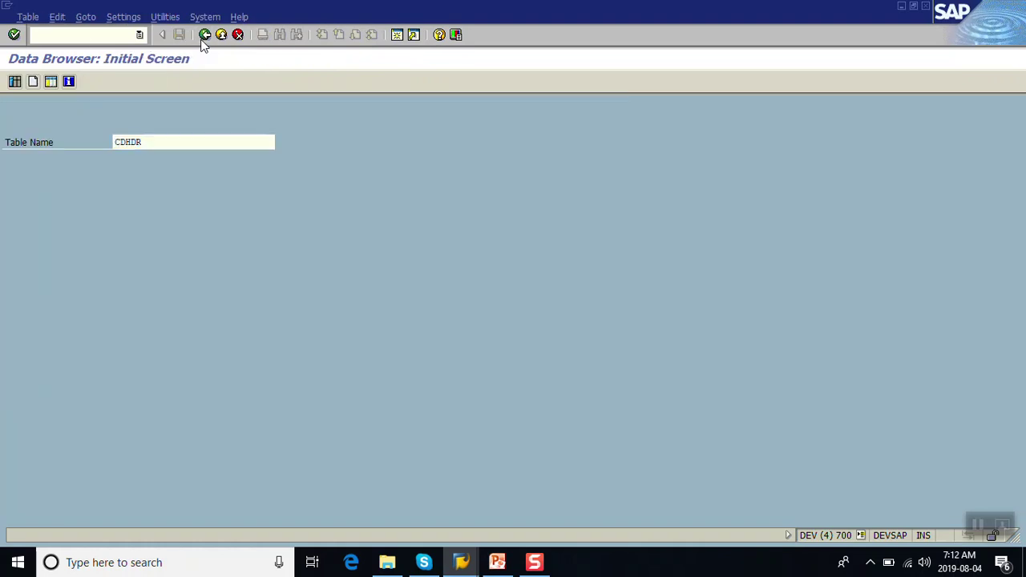
{"action": "left_click", "coordinate": [205, 37]}
{"action": "type", "text": "scdo"}
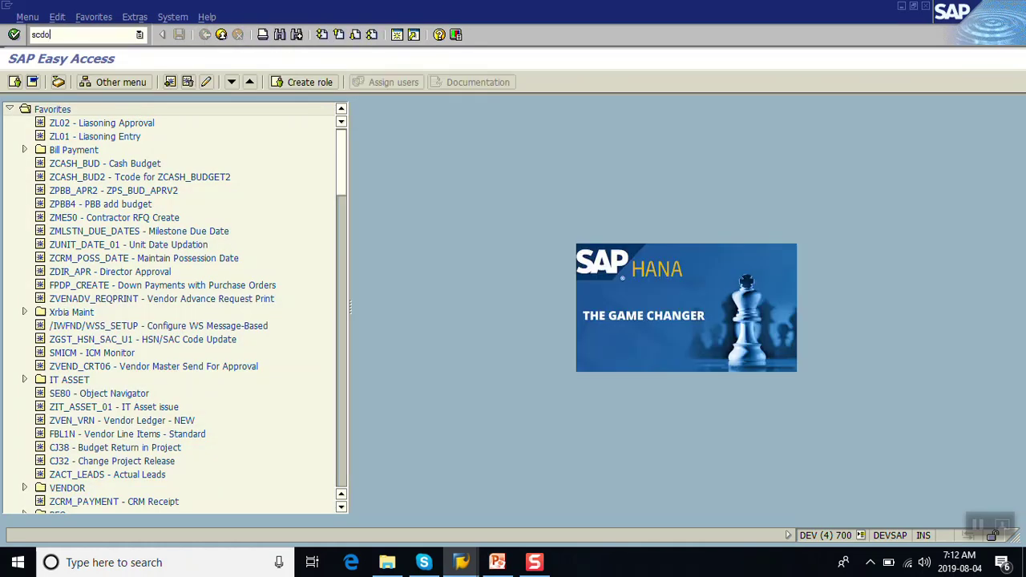
{"action": "key", "text": "Return"}
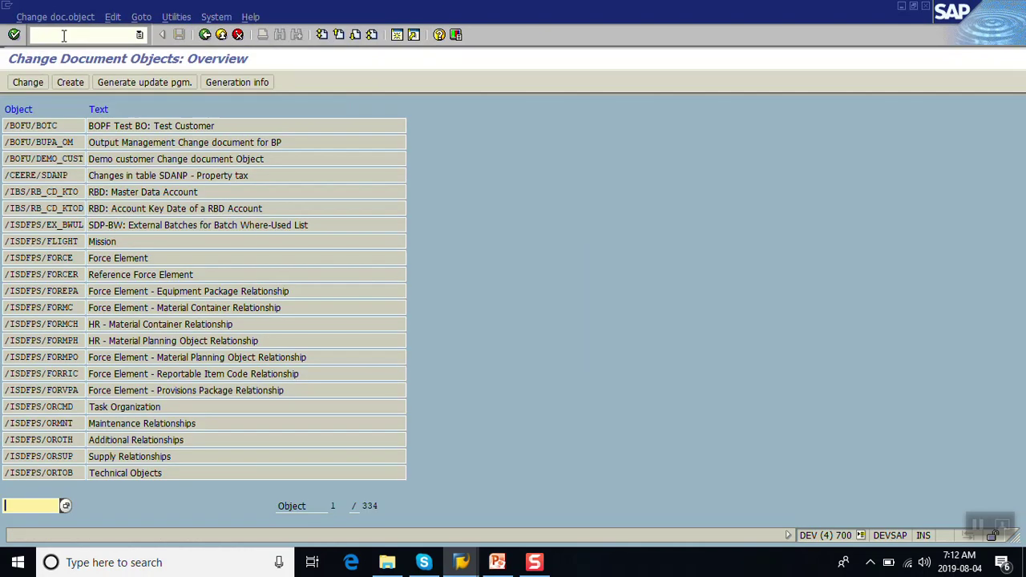
- Create the change document object ZZEMP_MASTER without a namespace prefix, agreeing to create it outside the own namespace
{"action": "left_click", "coordinate": [74, 84]}
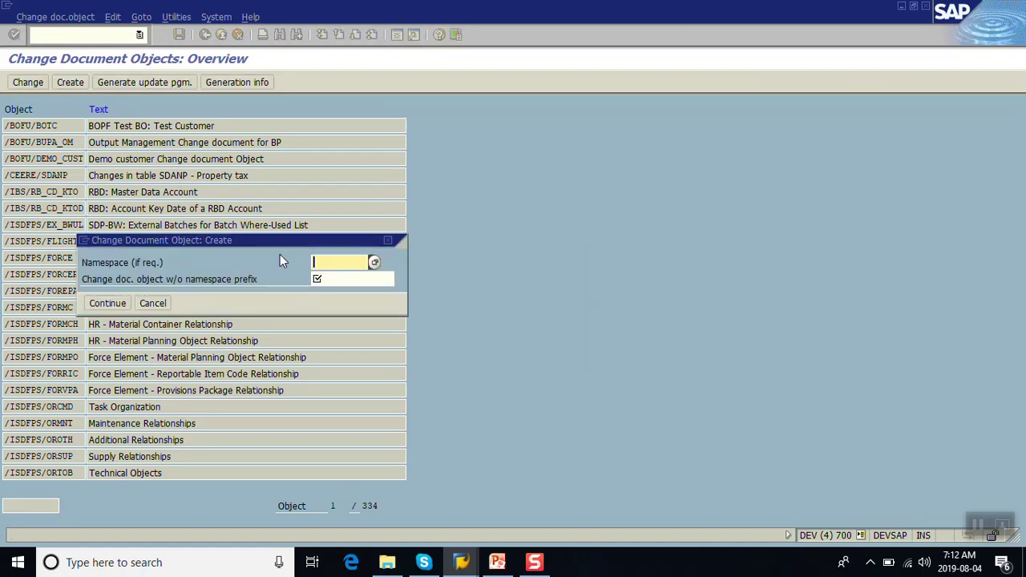
{"action": "left_click", "coordinate": [352, 278]}
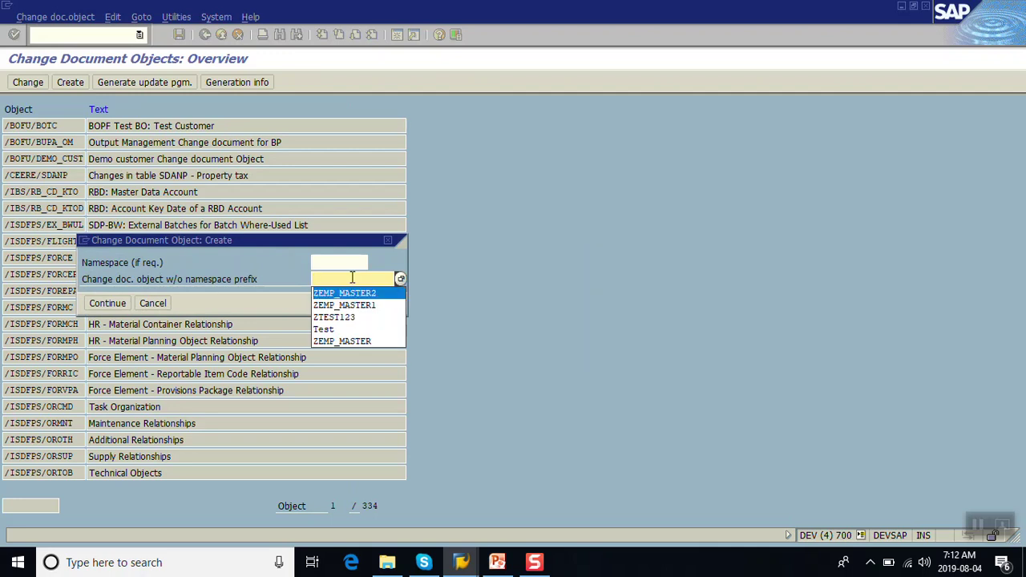
{"action": "type", "text": "ZZEMP_MASTER"}
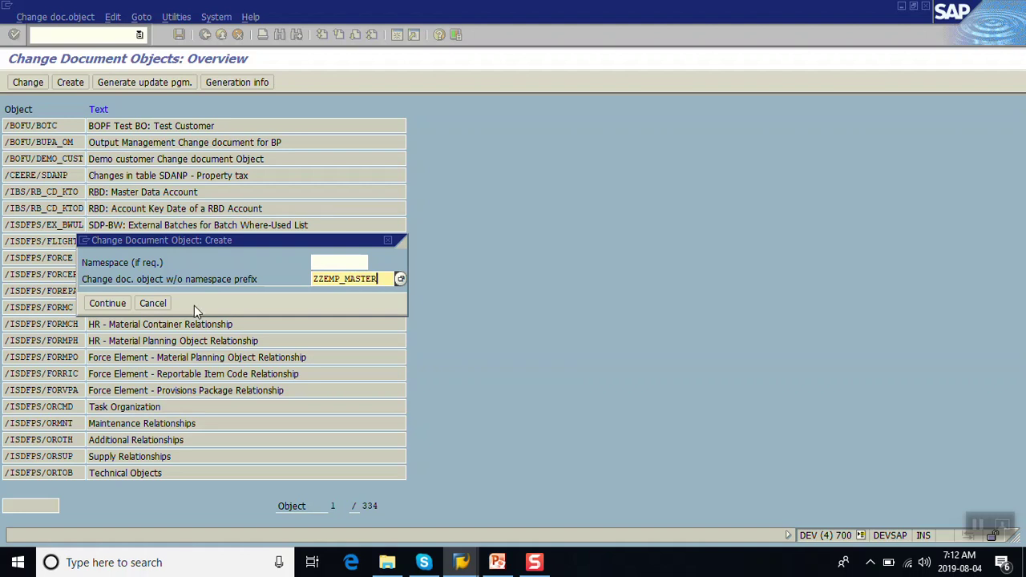
{"action": "left_click", "coordinate": [97, 305]}
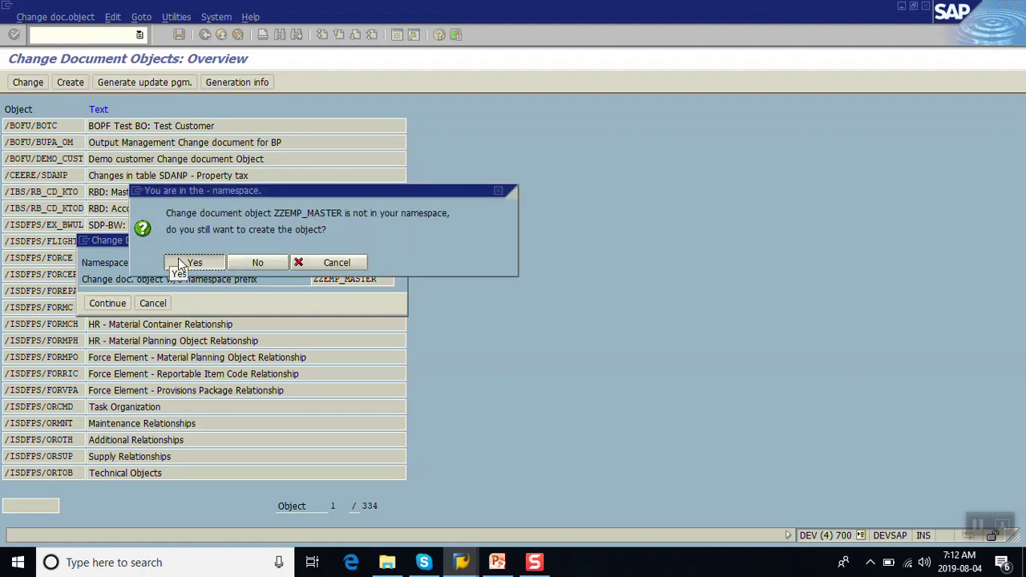
{"action": "left_click", "coordinate": [181, 265]}
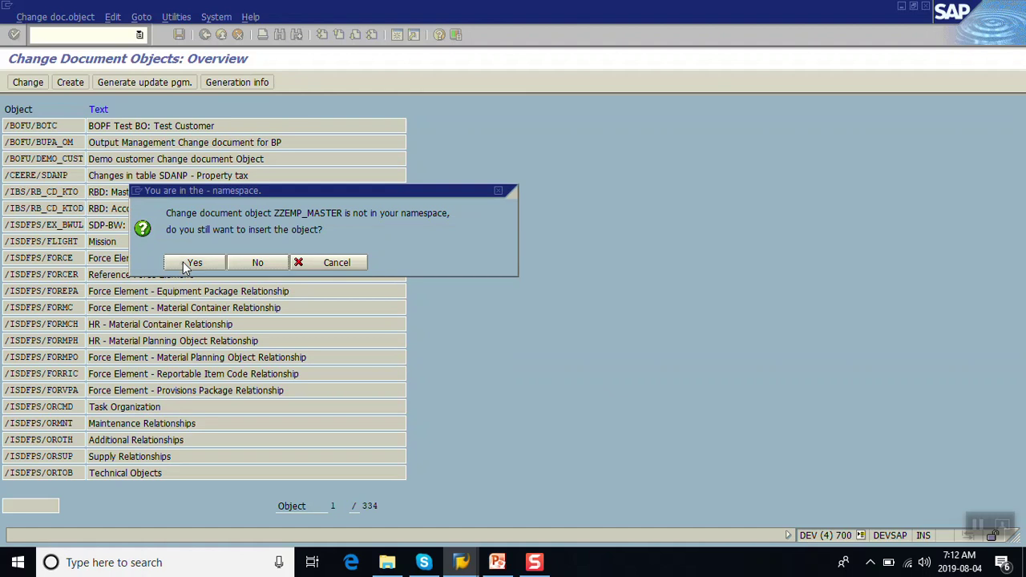